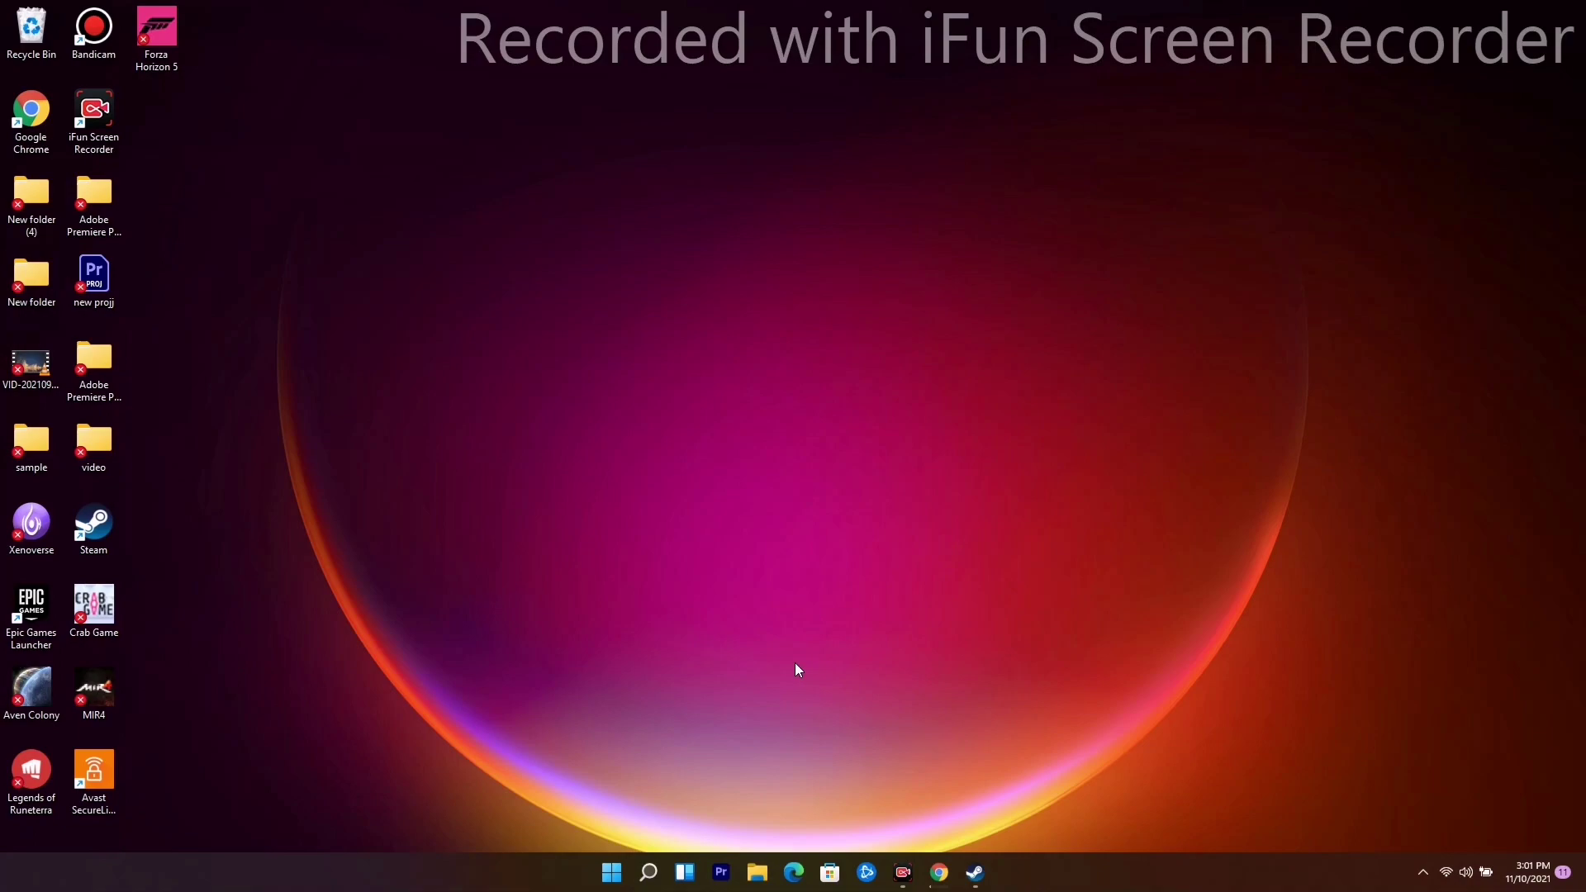
click(975, 872)
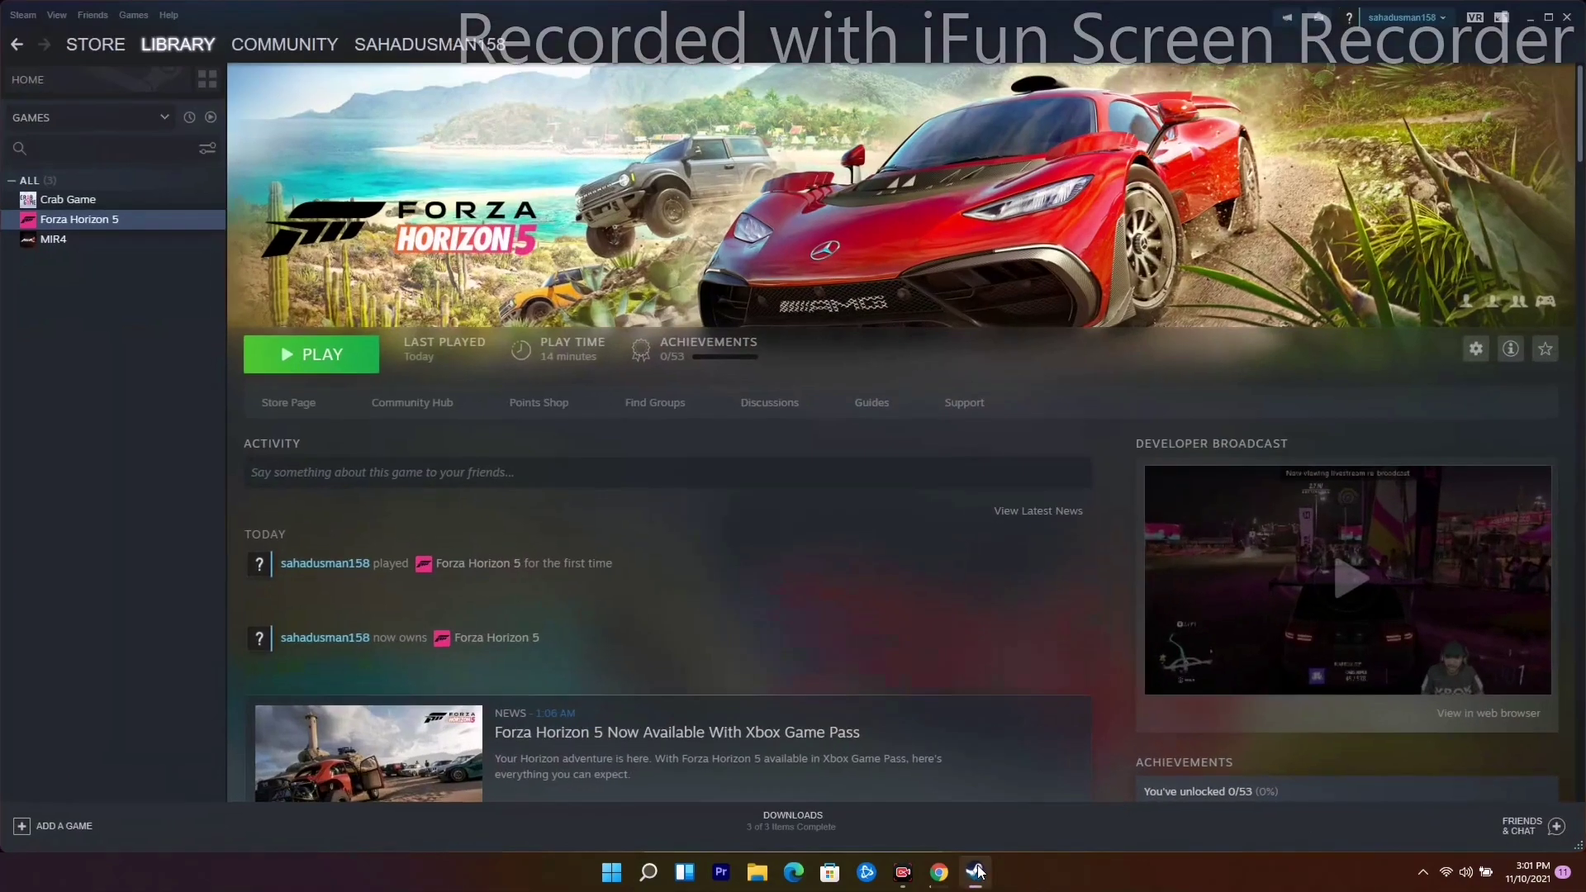
click(976, 874)
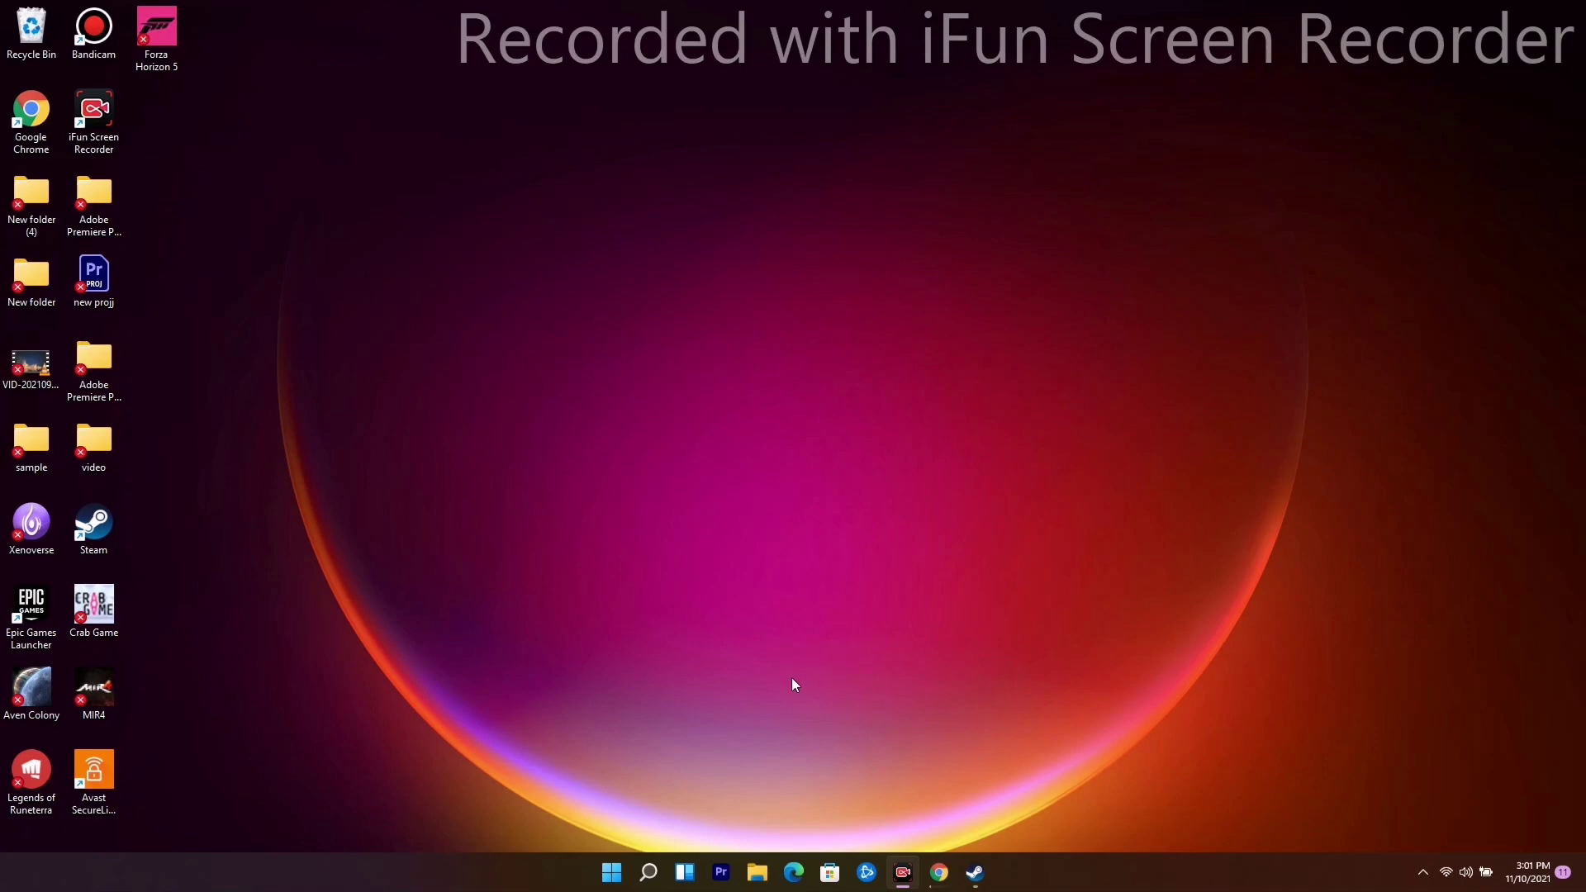
Turn on Controlled folder access in the ransomware protection settings of Windows Security.
click(649, 873)
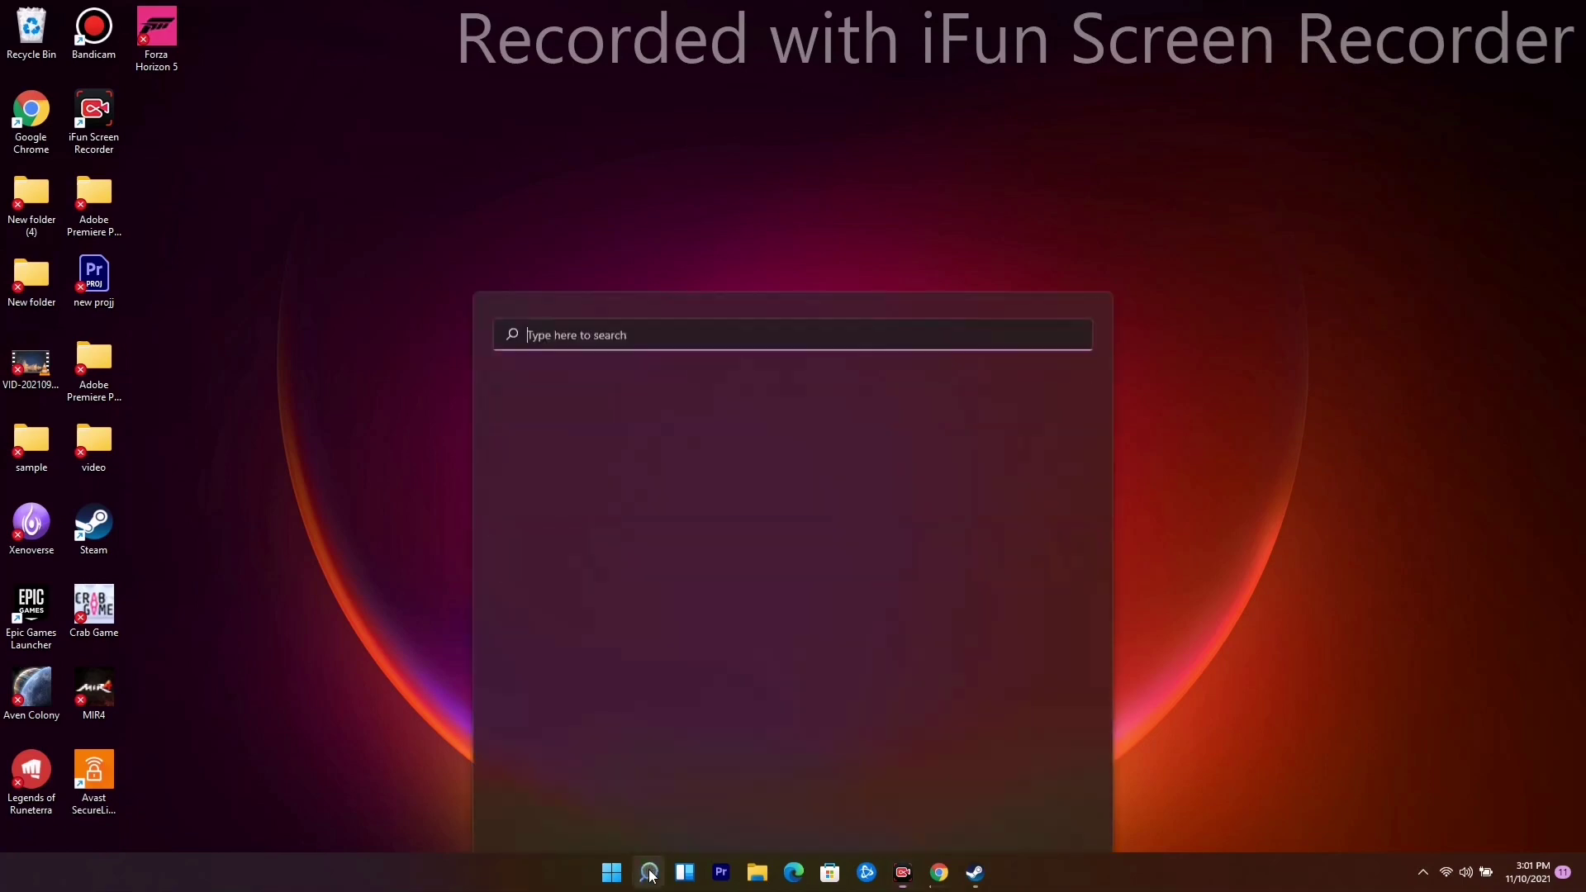
click(599, 532)
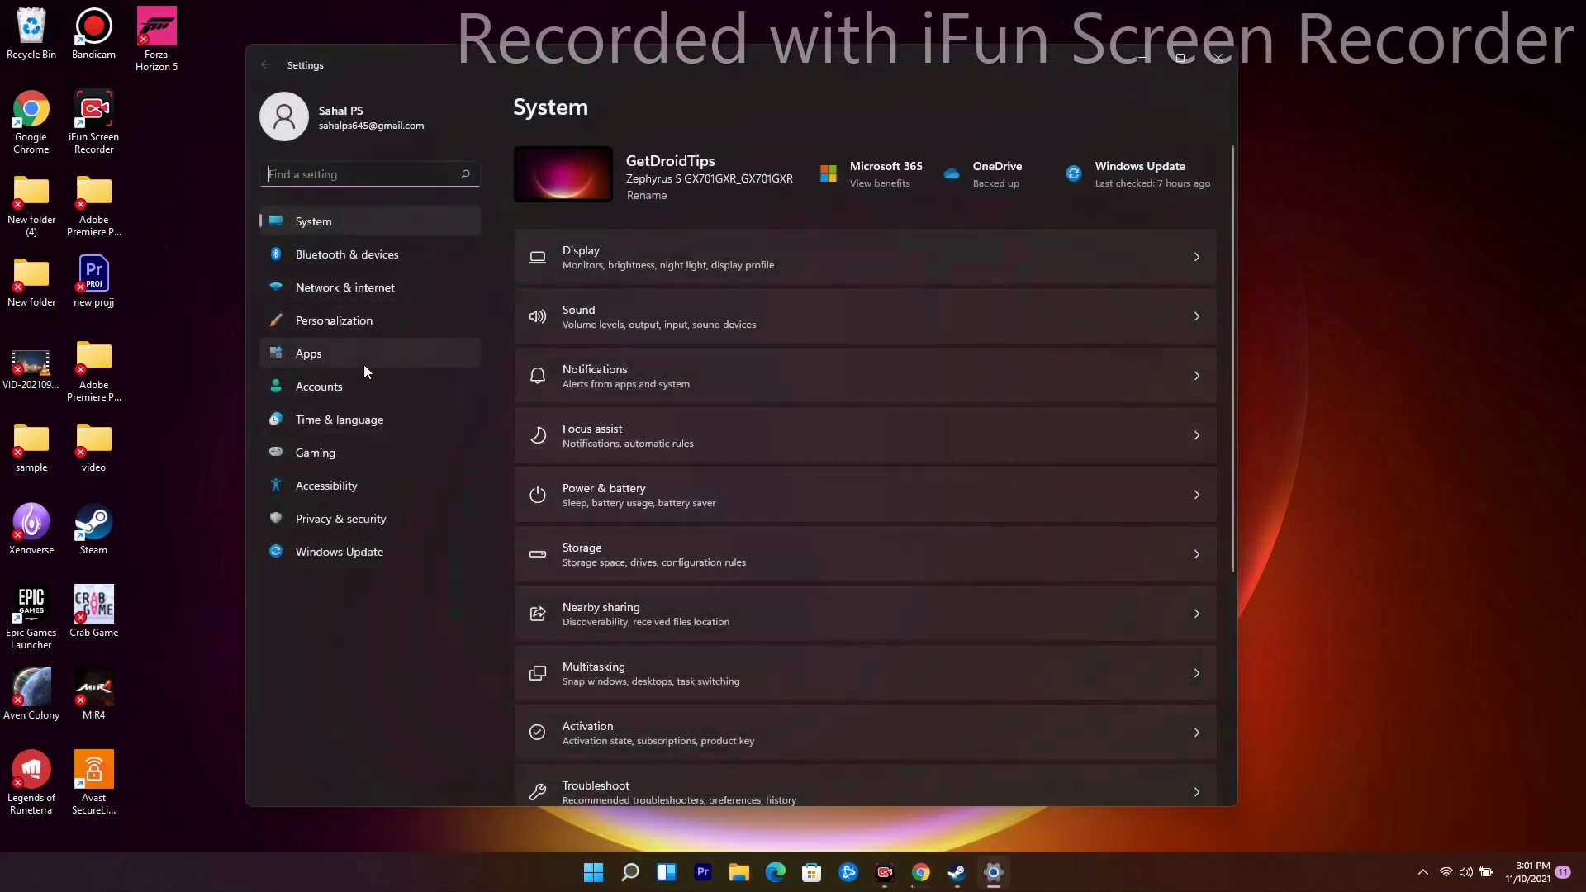
click(370, 524)
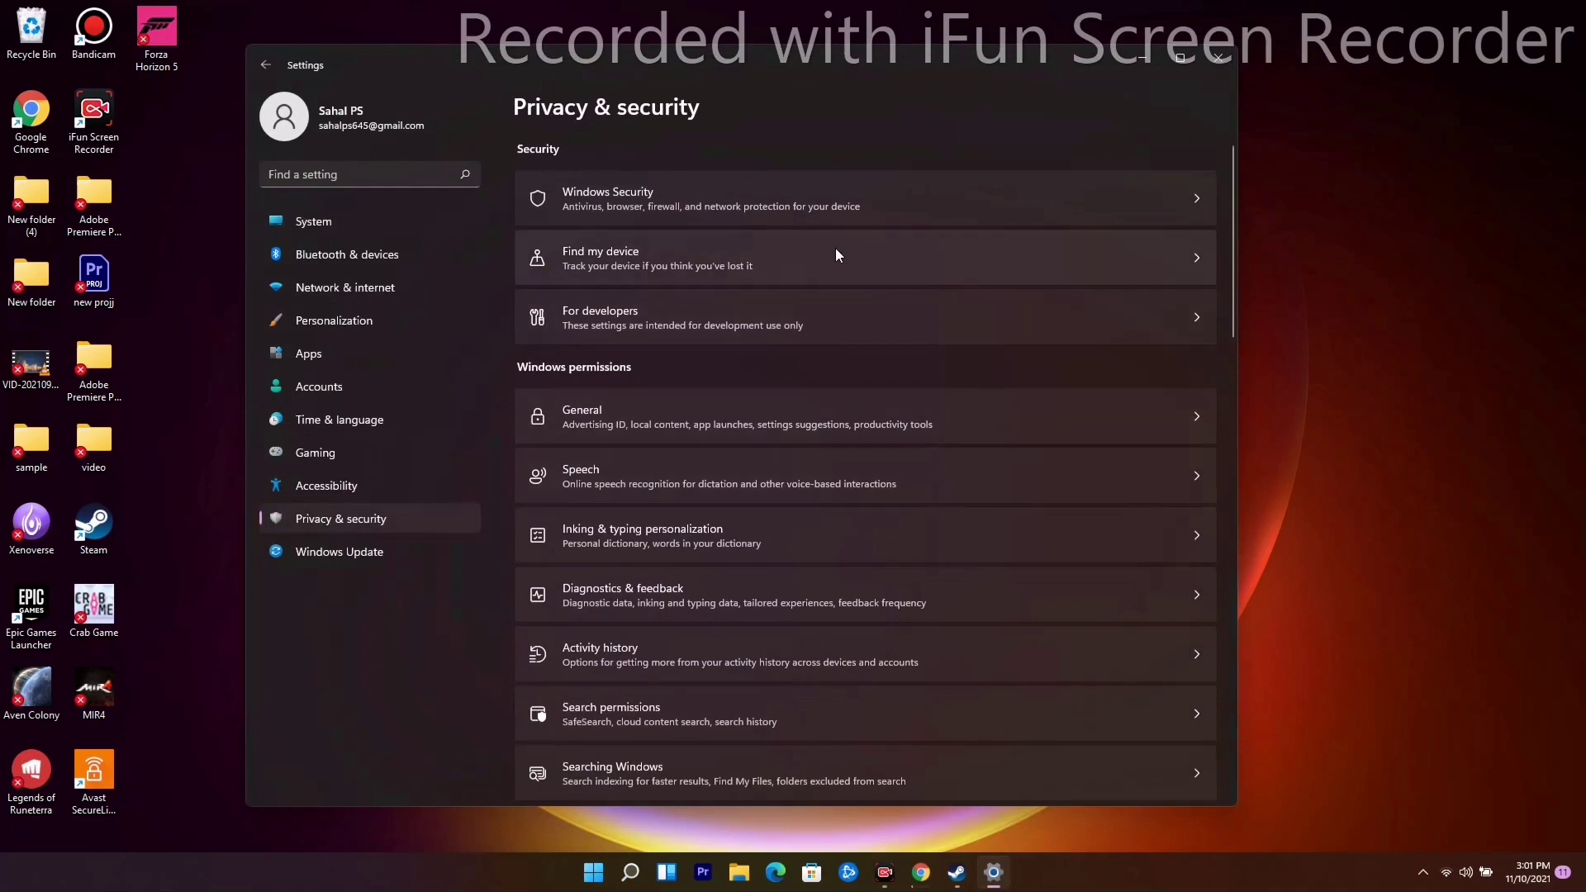
click(909, 204)
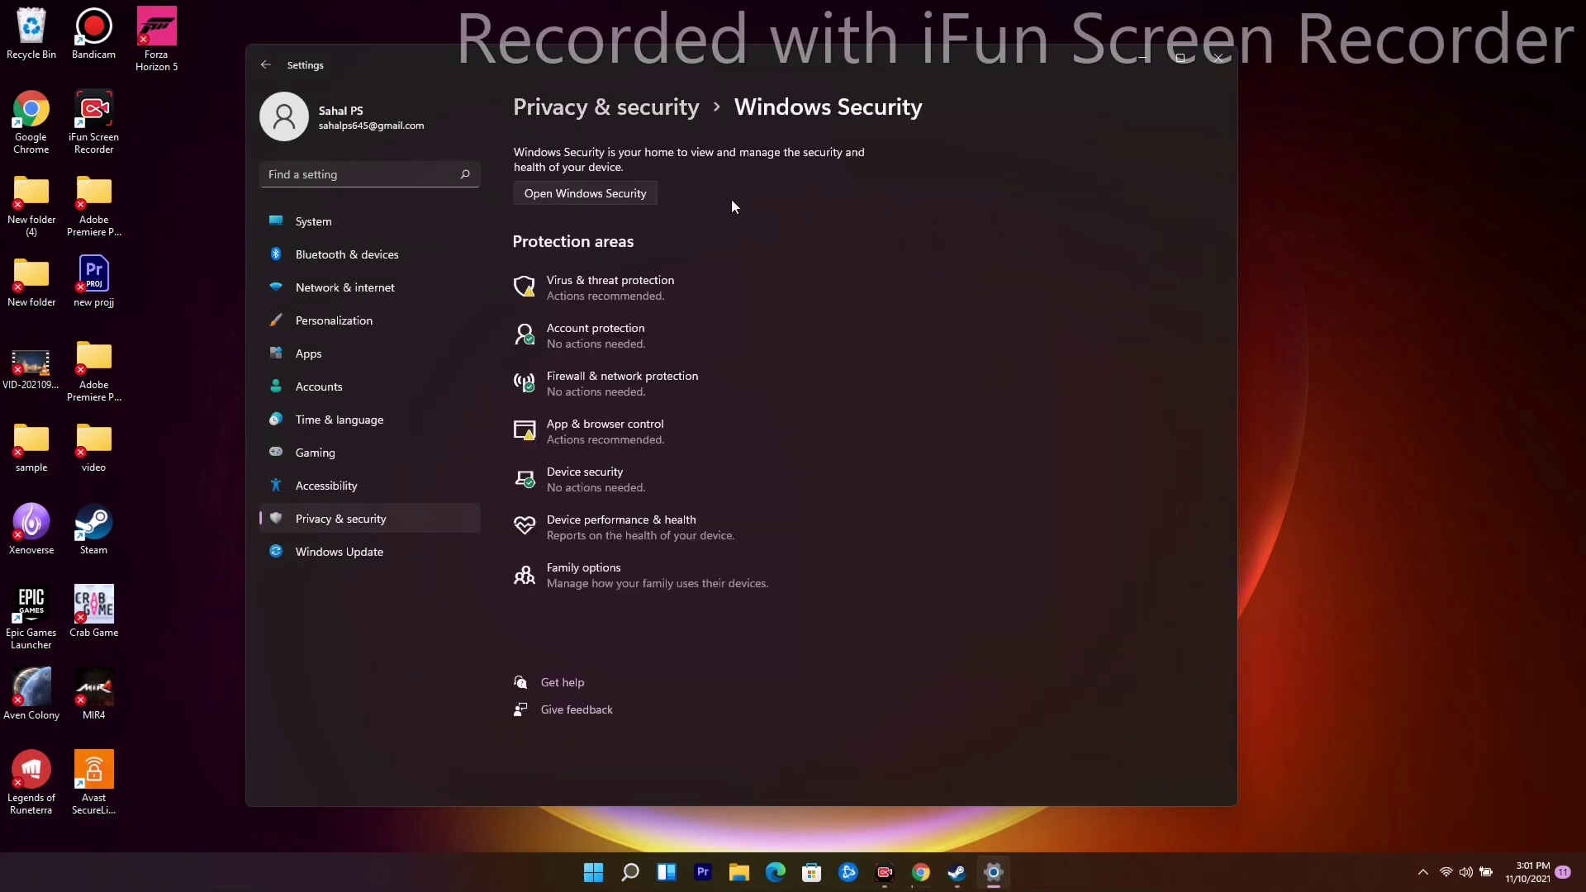
click(662, 283)
scroll(592, 447, down, 2)
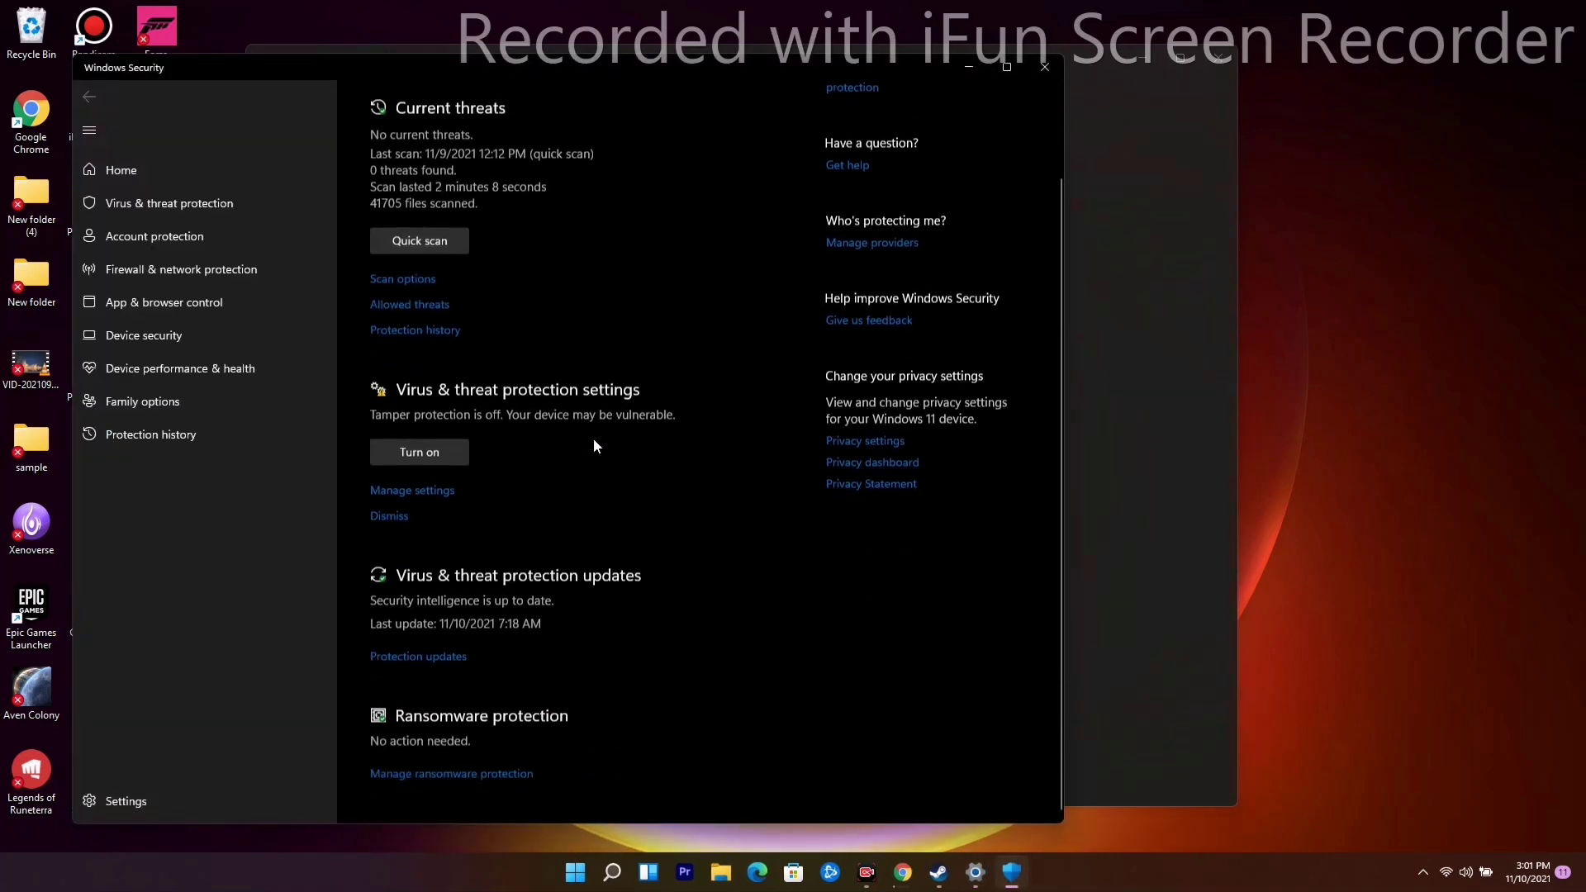
click(457, 775)
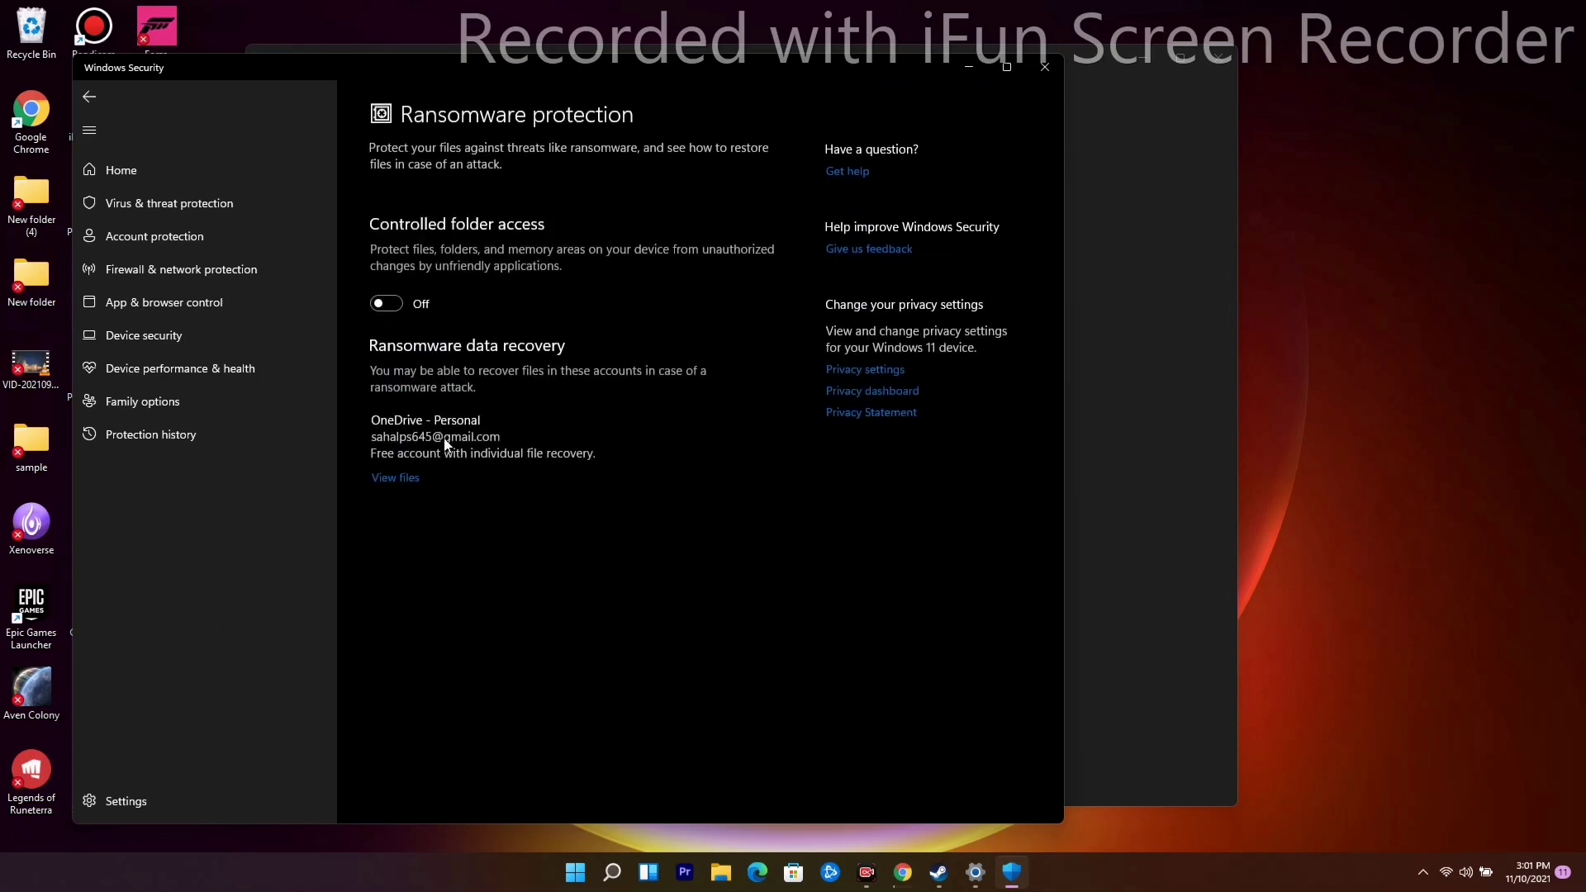
click(386, 303)
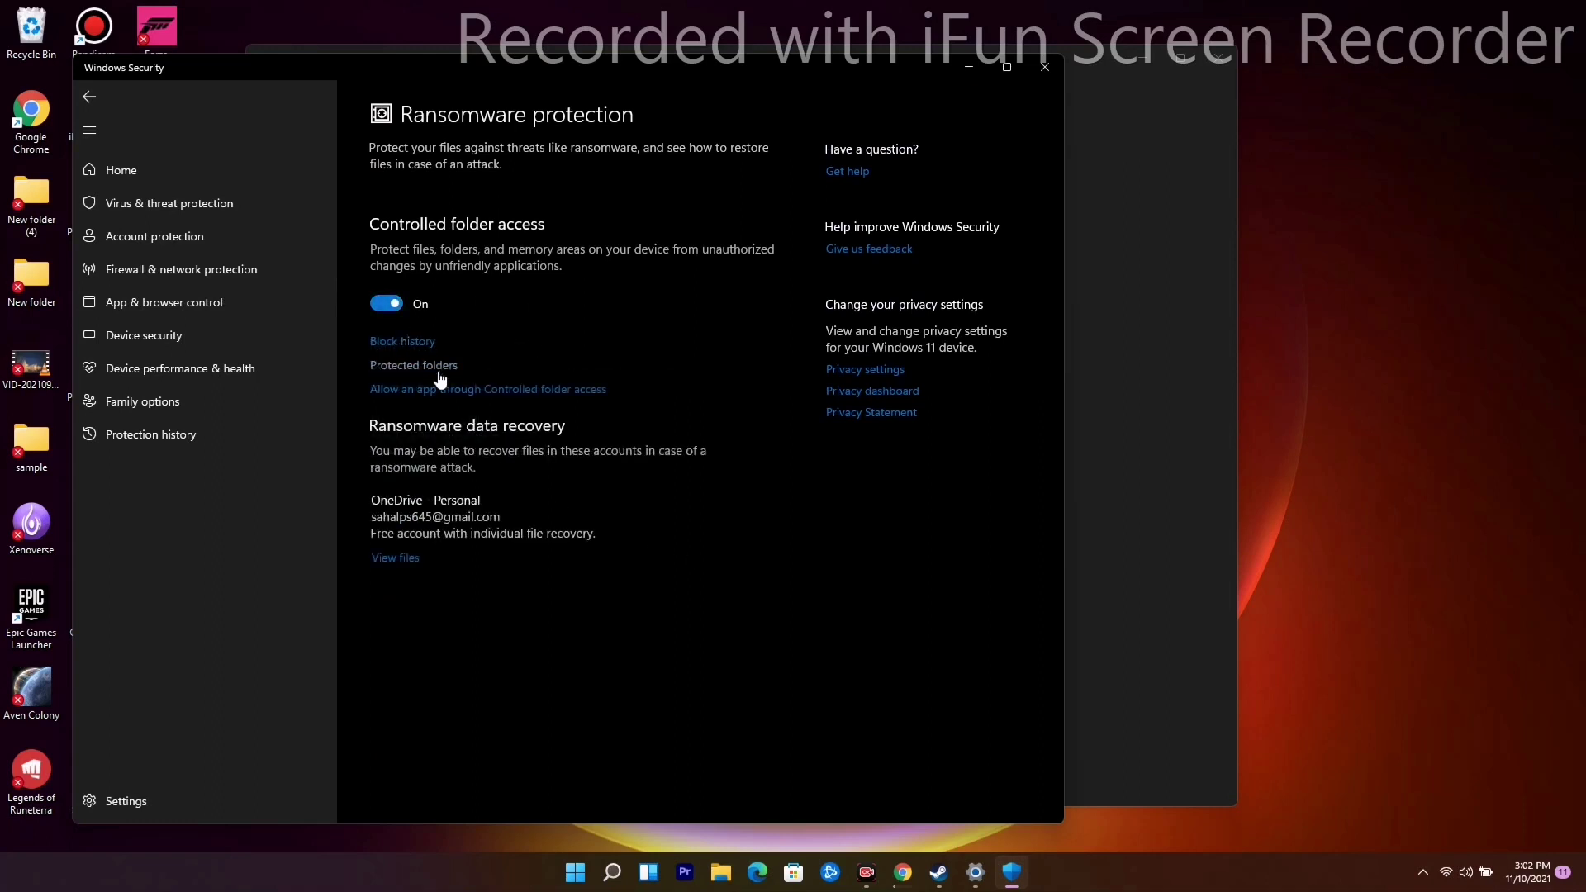
Start adding an allowed app through Controlled folder access and browse to the Steam folder in C:\Program Files (x86).
click(490, 389)
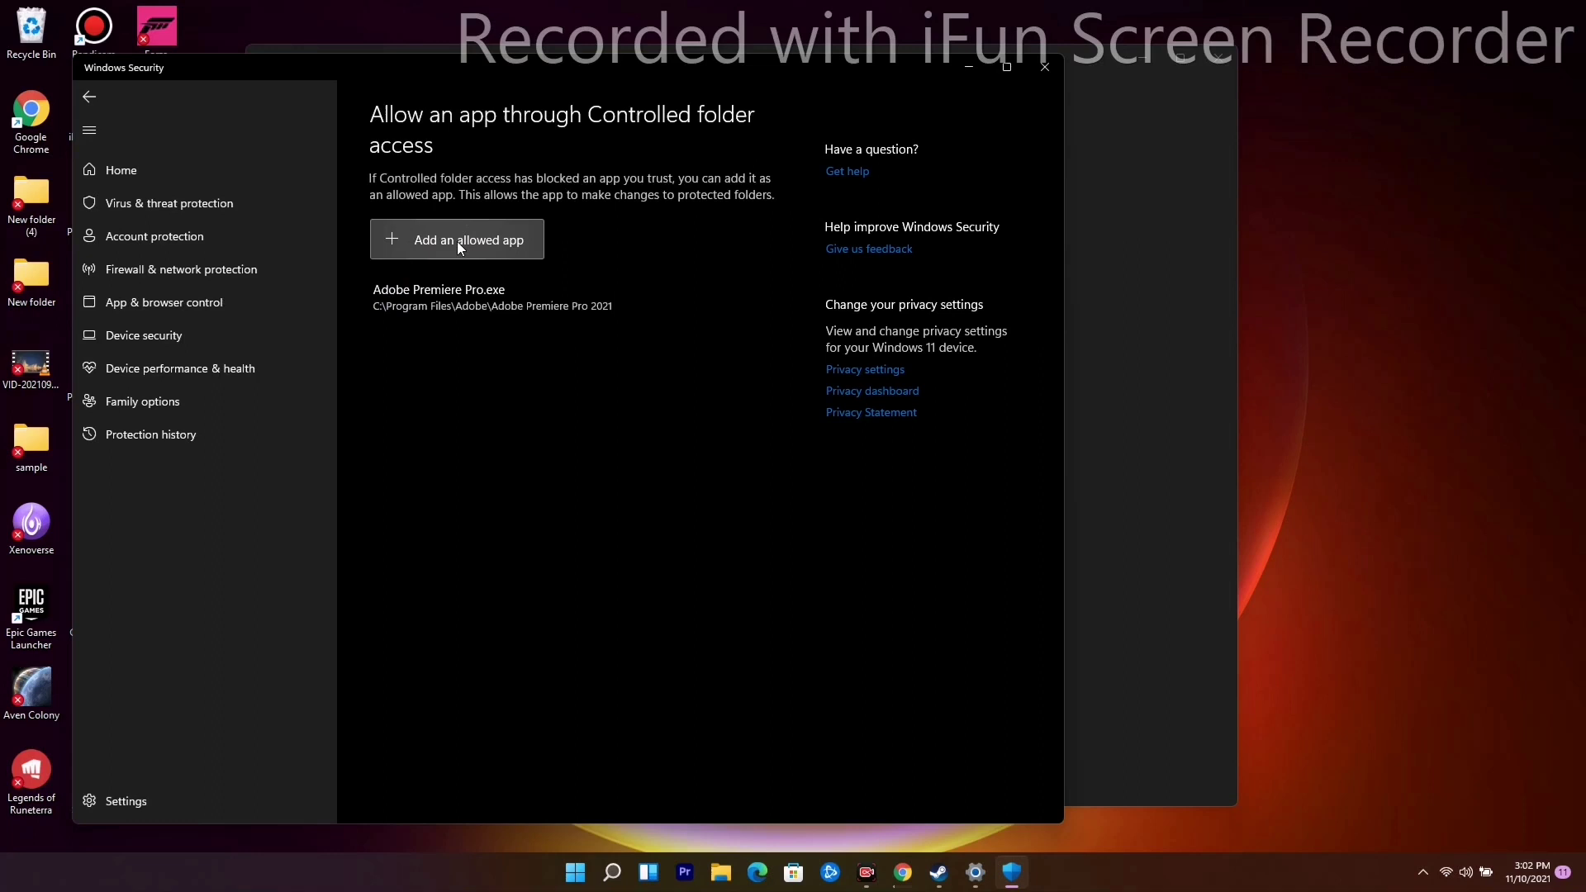
click(458, 241)
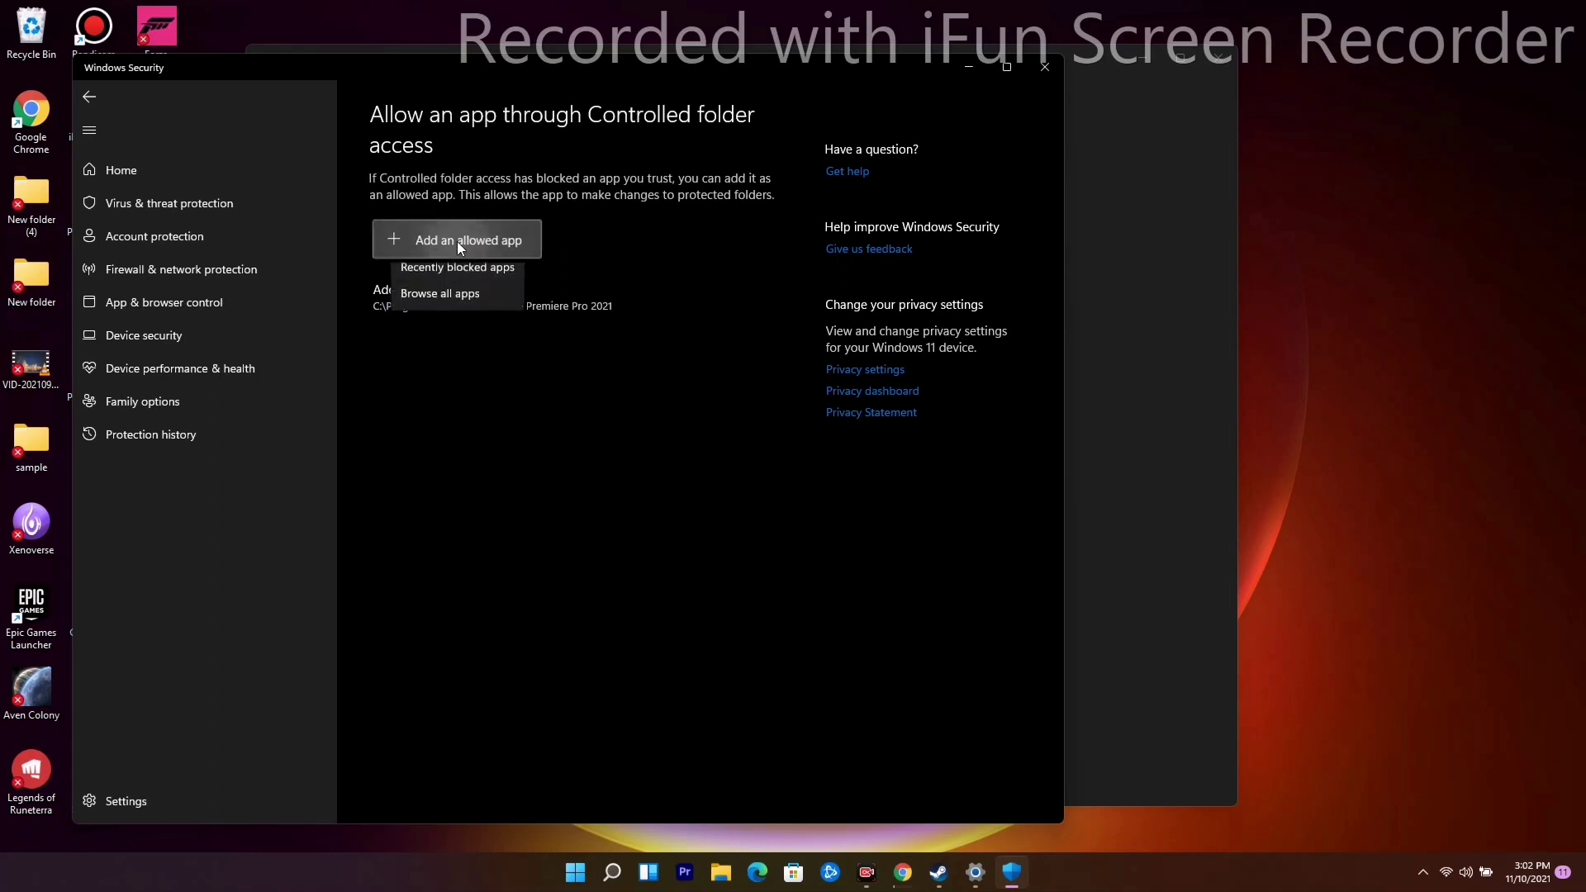
click(453, 305)
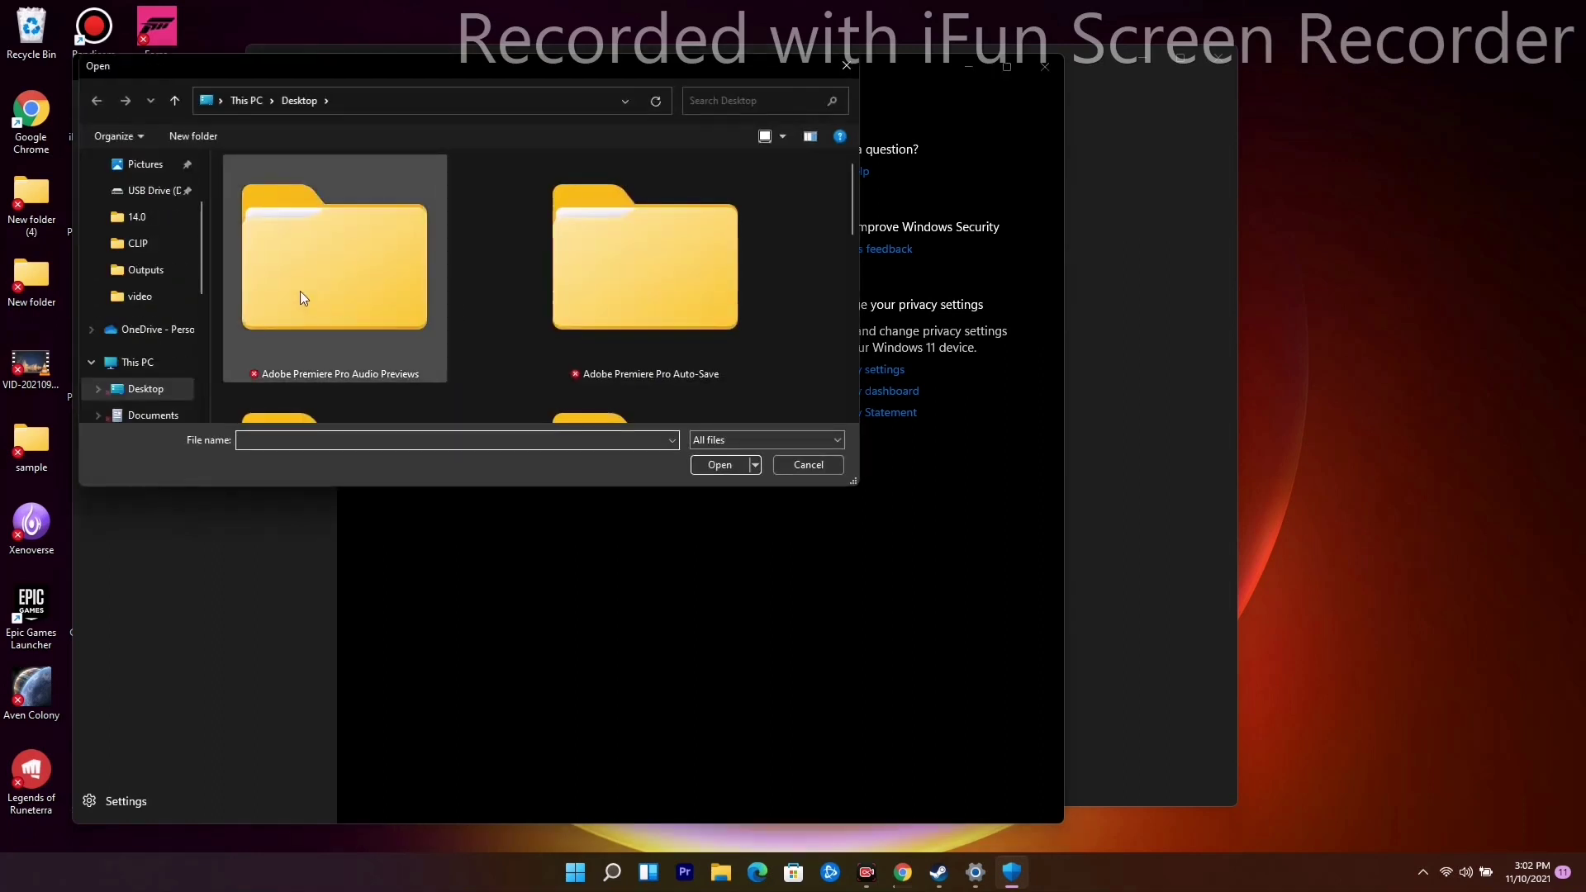
click(175, 360)
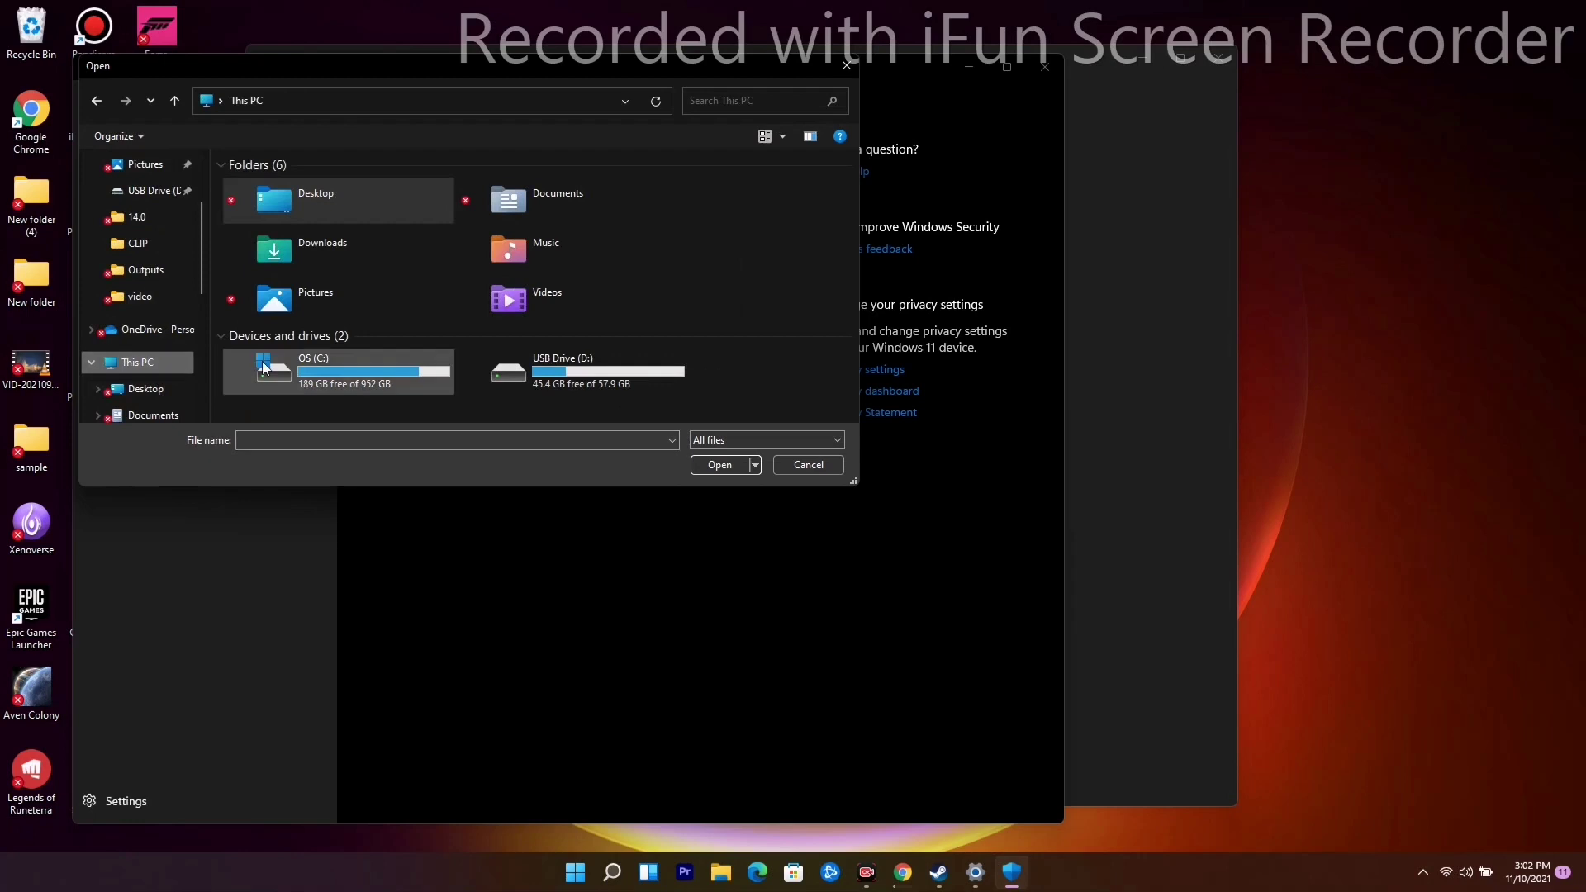
double_click(317, 380)
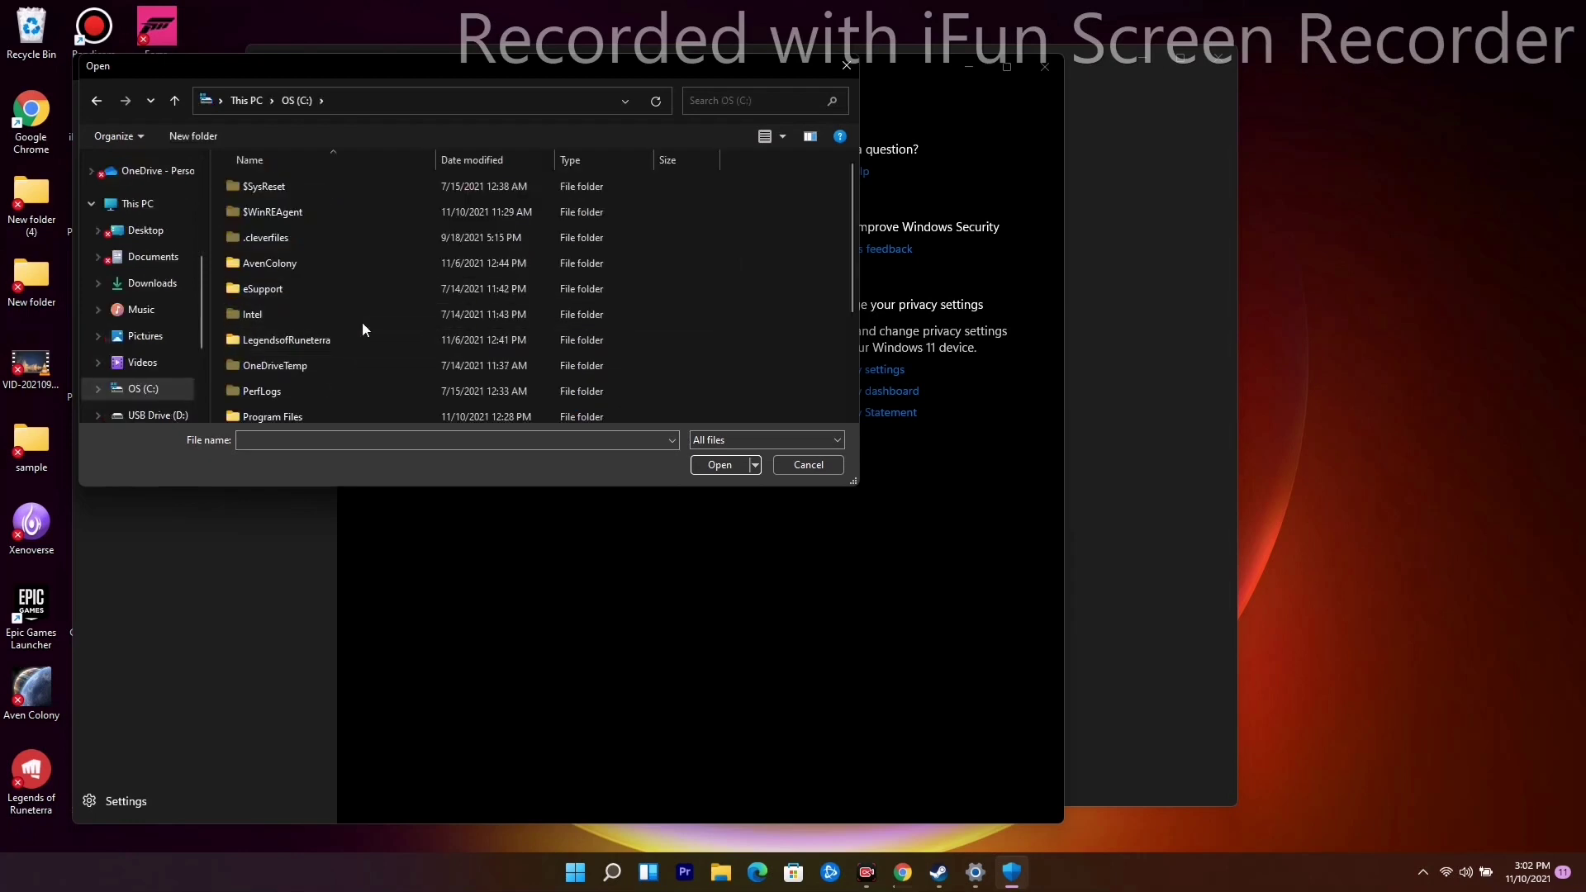
scroll(365, 309, down, 2)
double_click(336, 310)
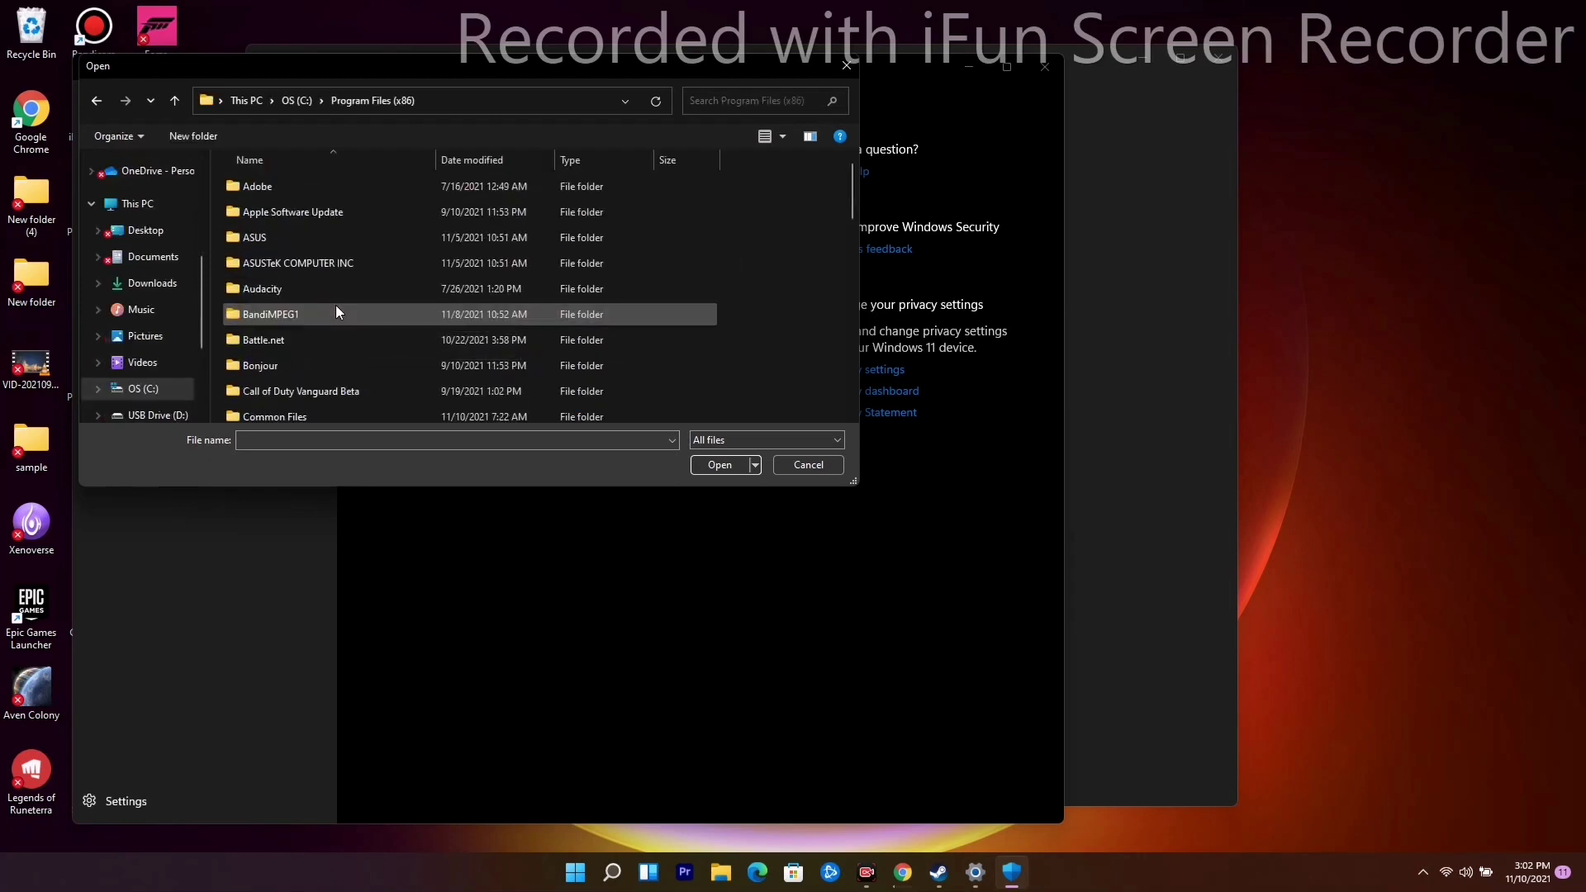
scroll(364, 306, down, 6)
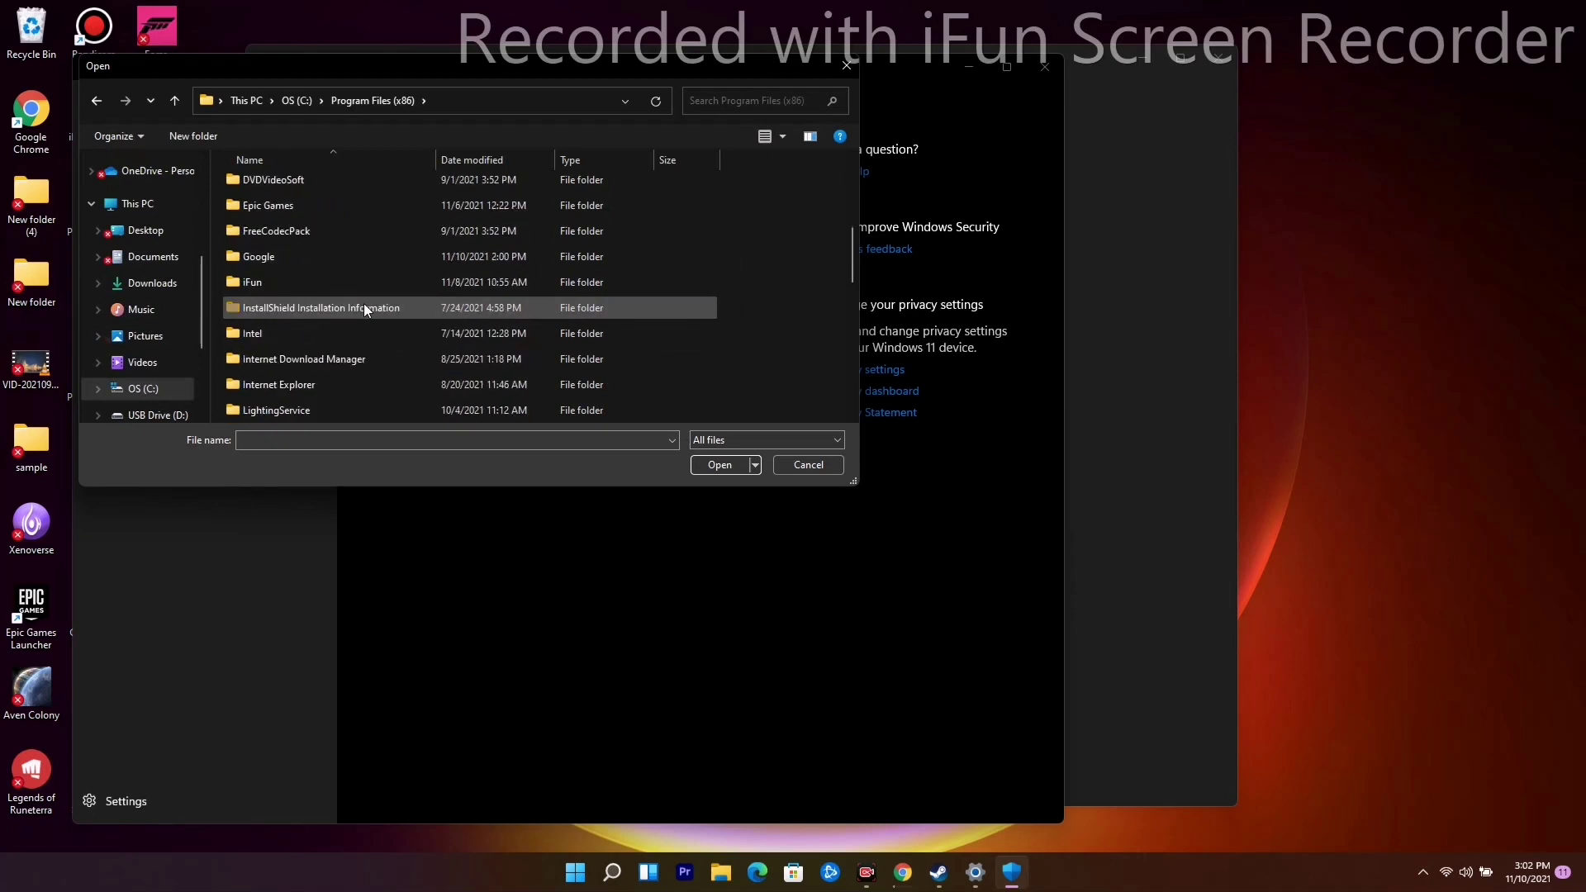
scroll(364, 305, down, 5)
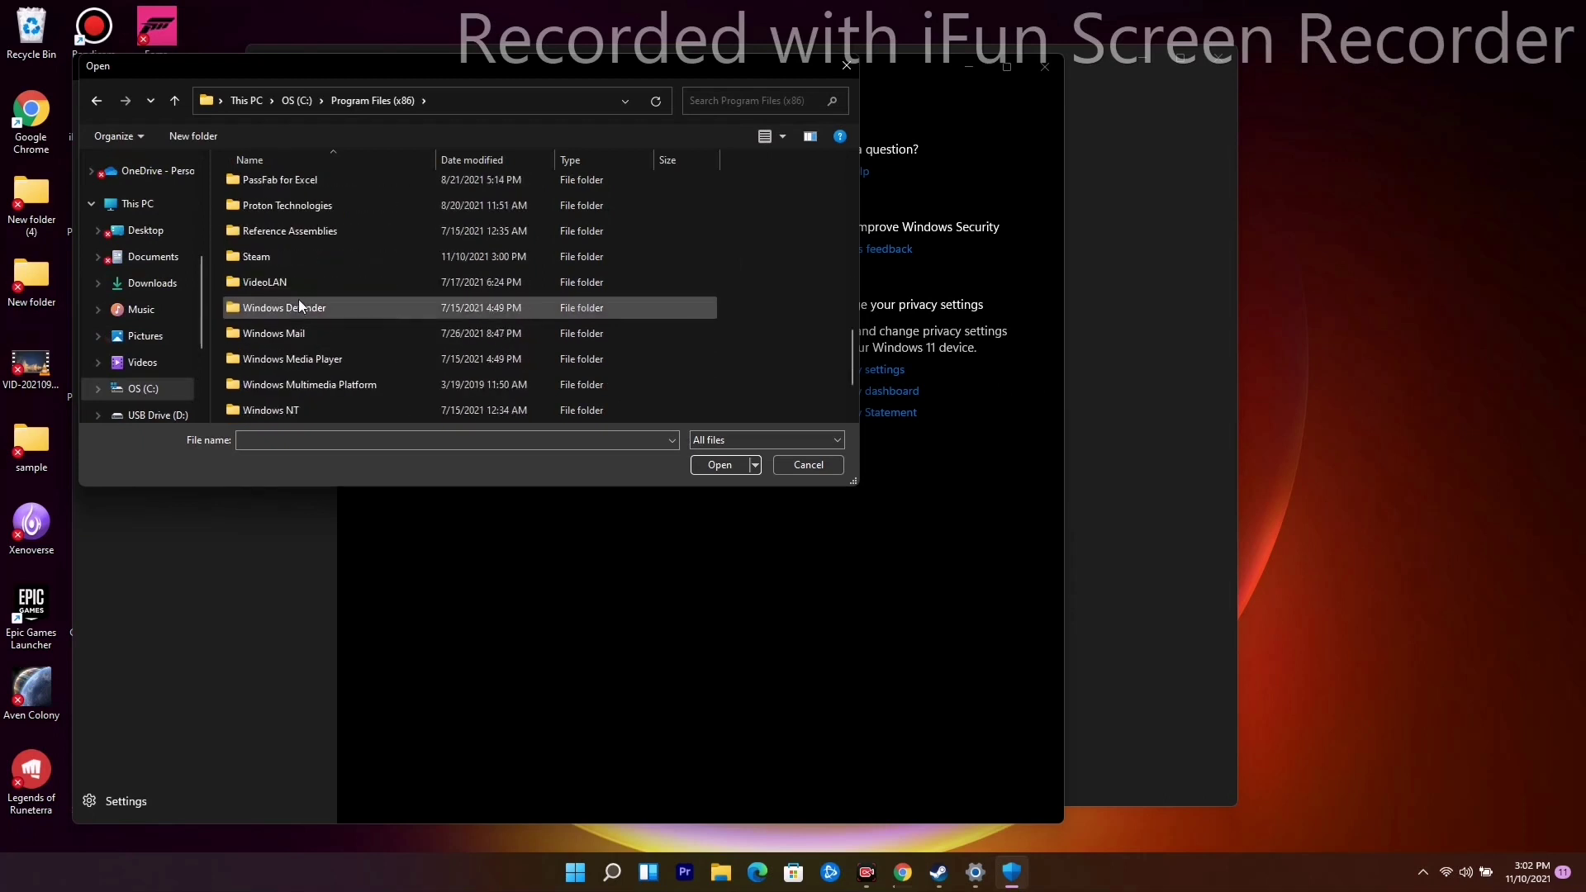
double_click(290, 260)
Add the ForzaHorizon5 application from steamapps\common\ForzaHorizon5 as an allowed app.
scroll(320, 264, down, 3)
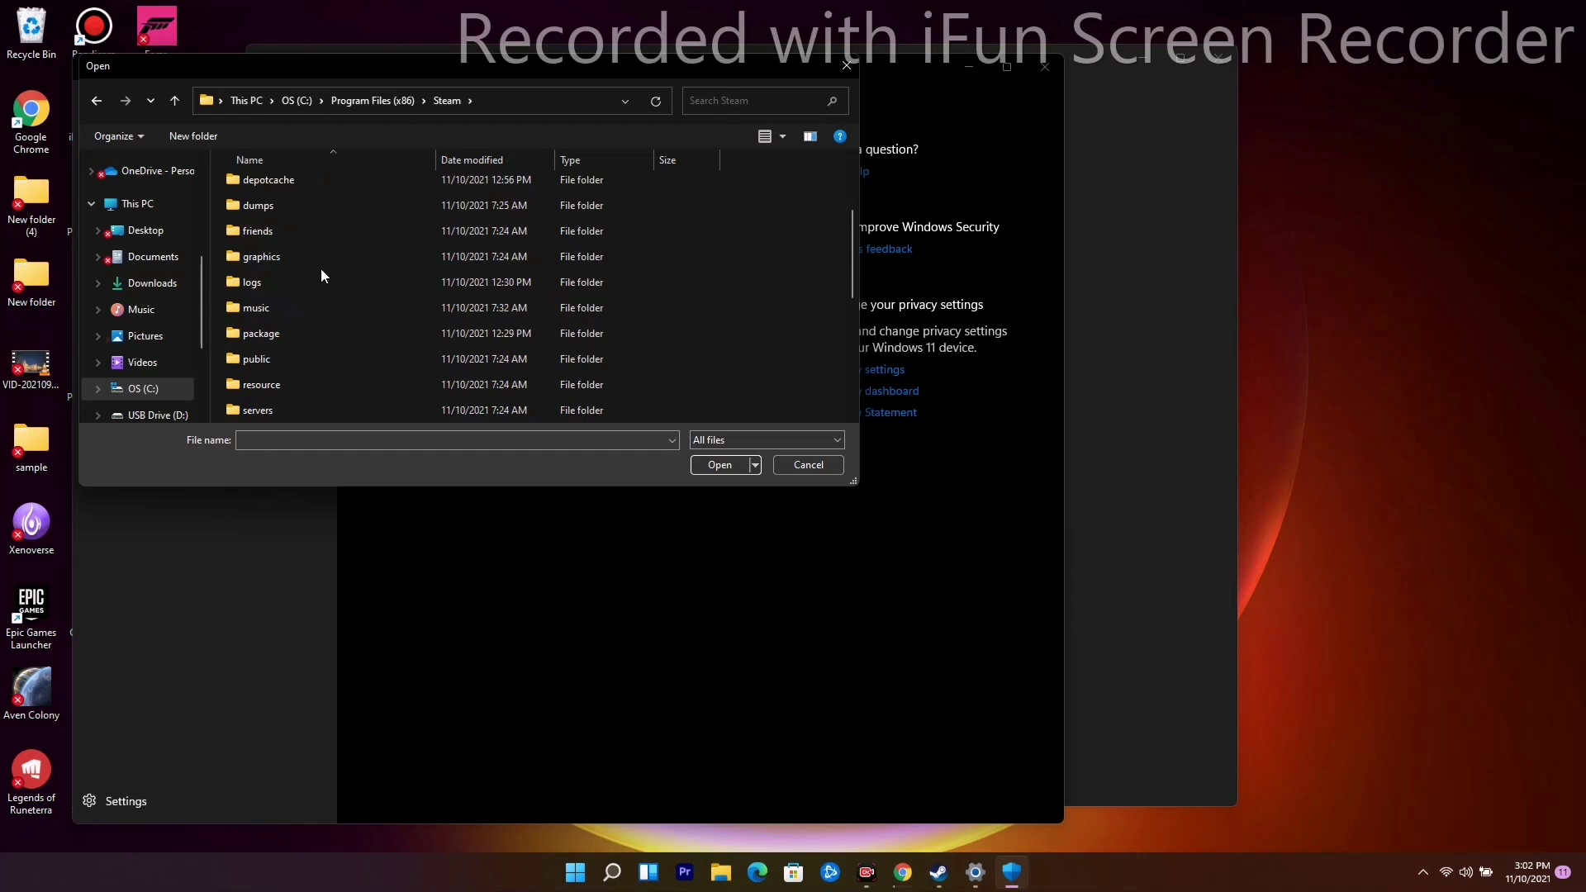
double_click(311, 384)
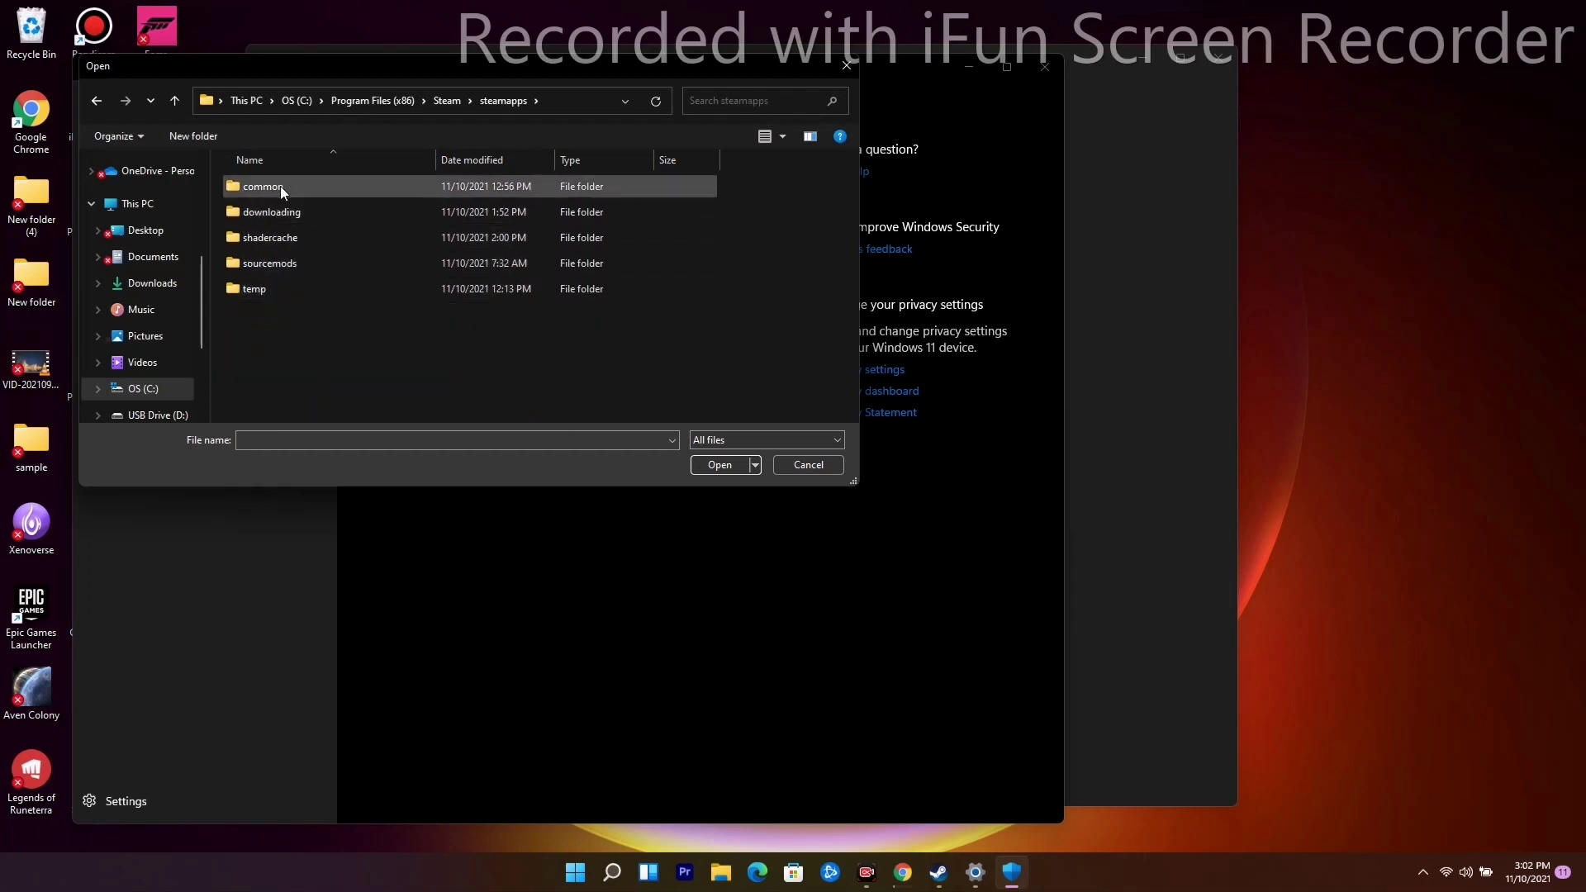
double_click(289, 185)
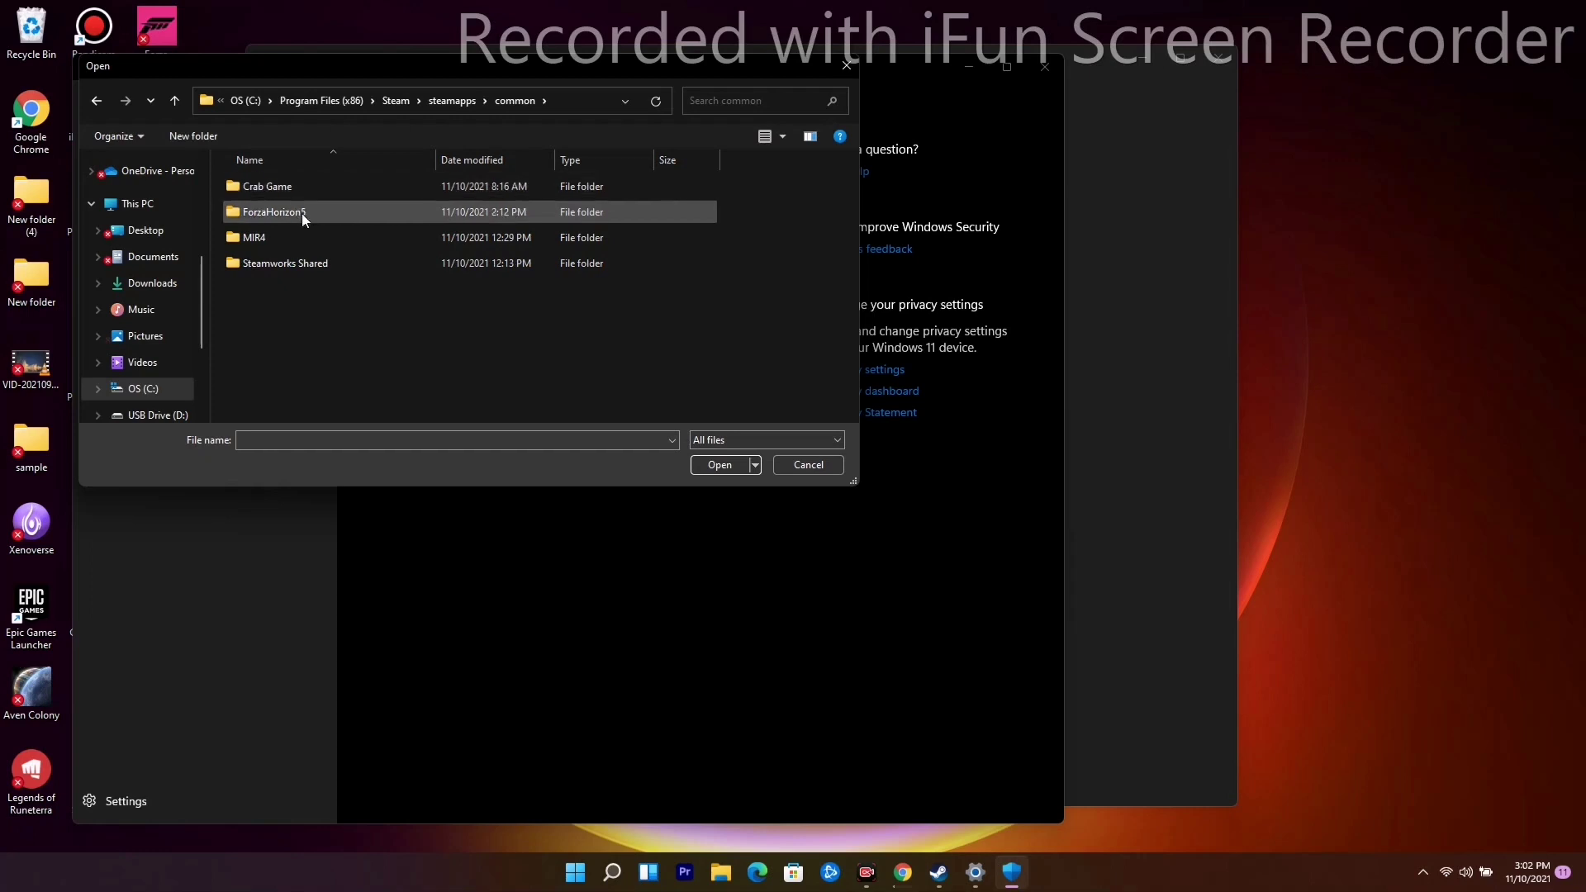
double_click(313, 212)
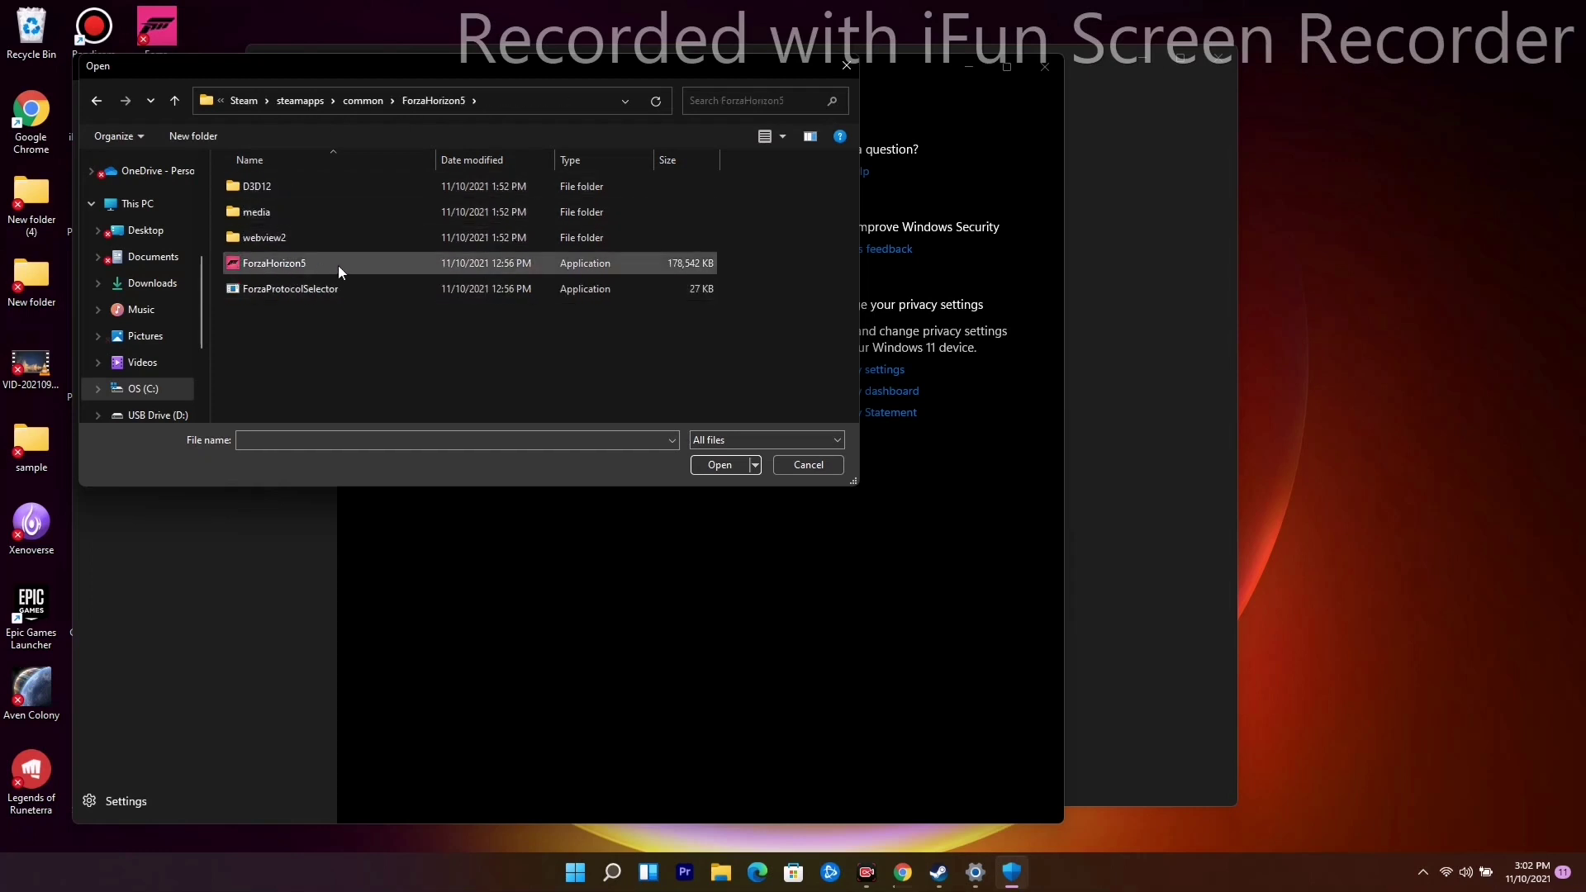
click(340, 262)
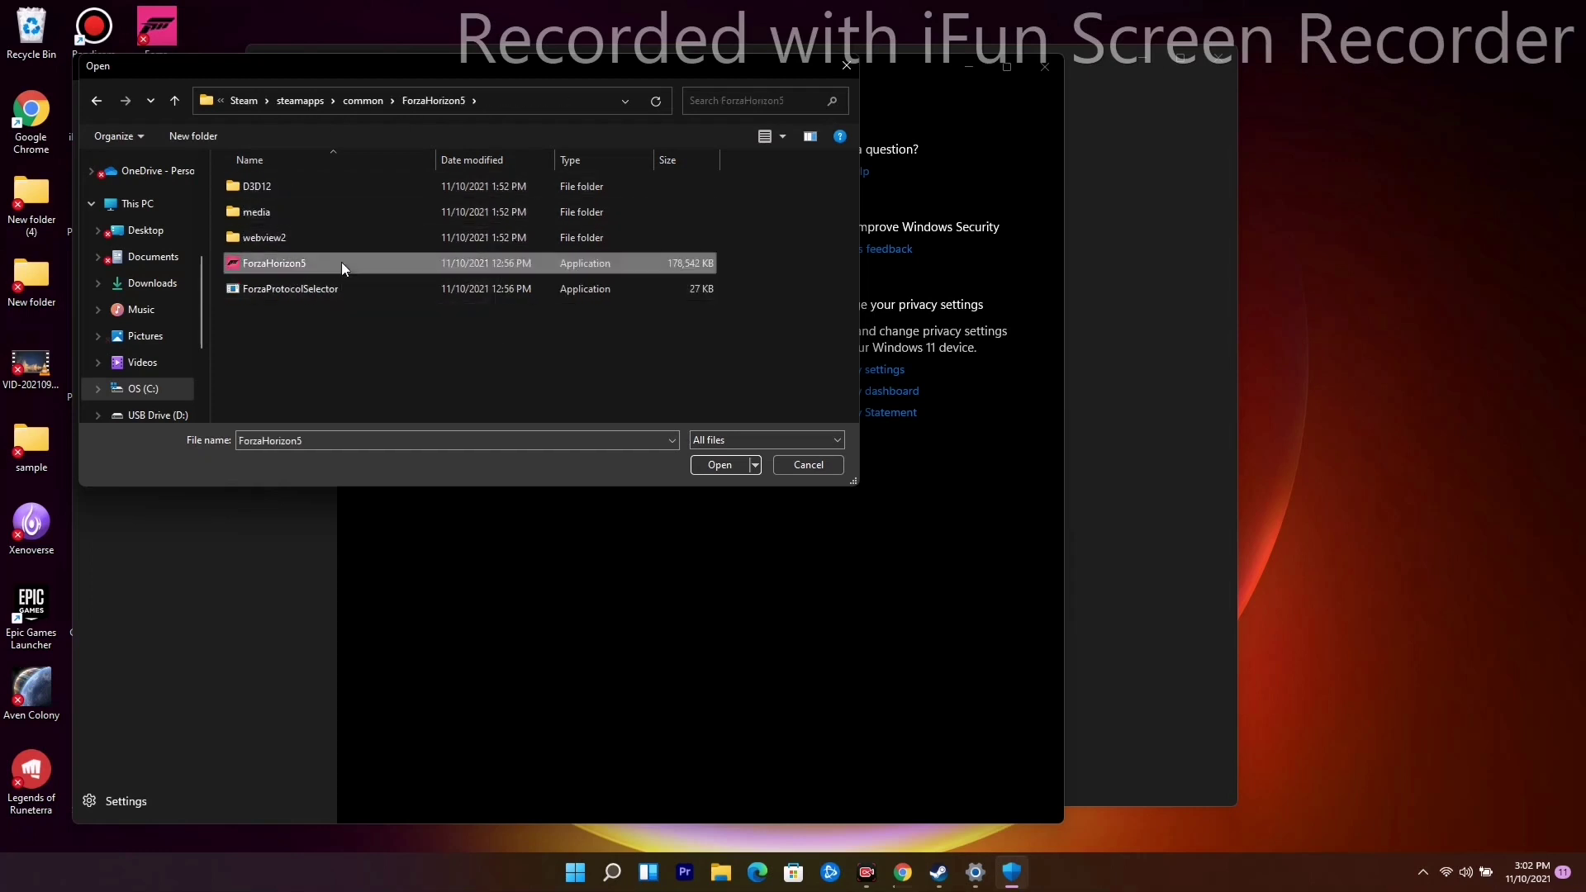
click(706, 467)
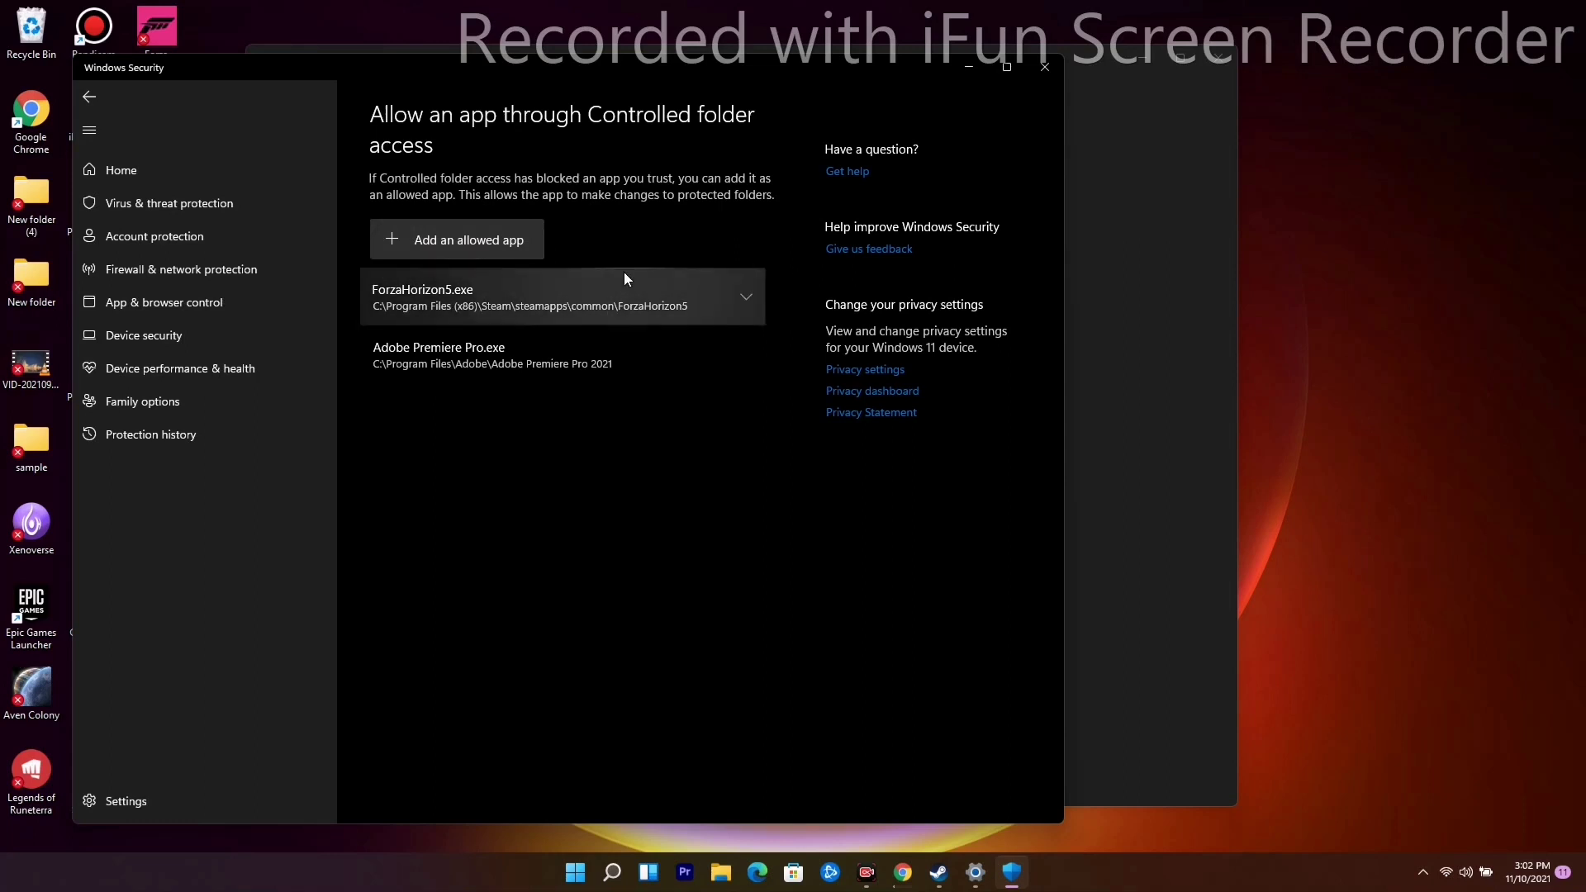
Turn off real-time protection, cloud-delivered protection and automatic sample submission in the virus & threat protection settings.
click(215, 205)
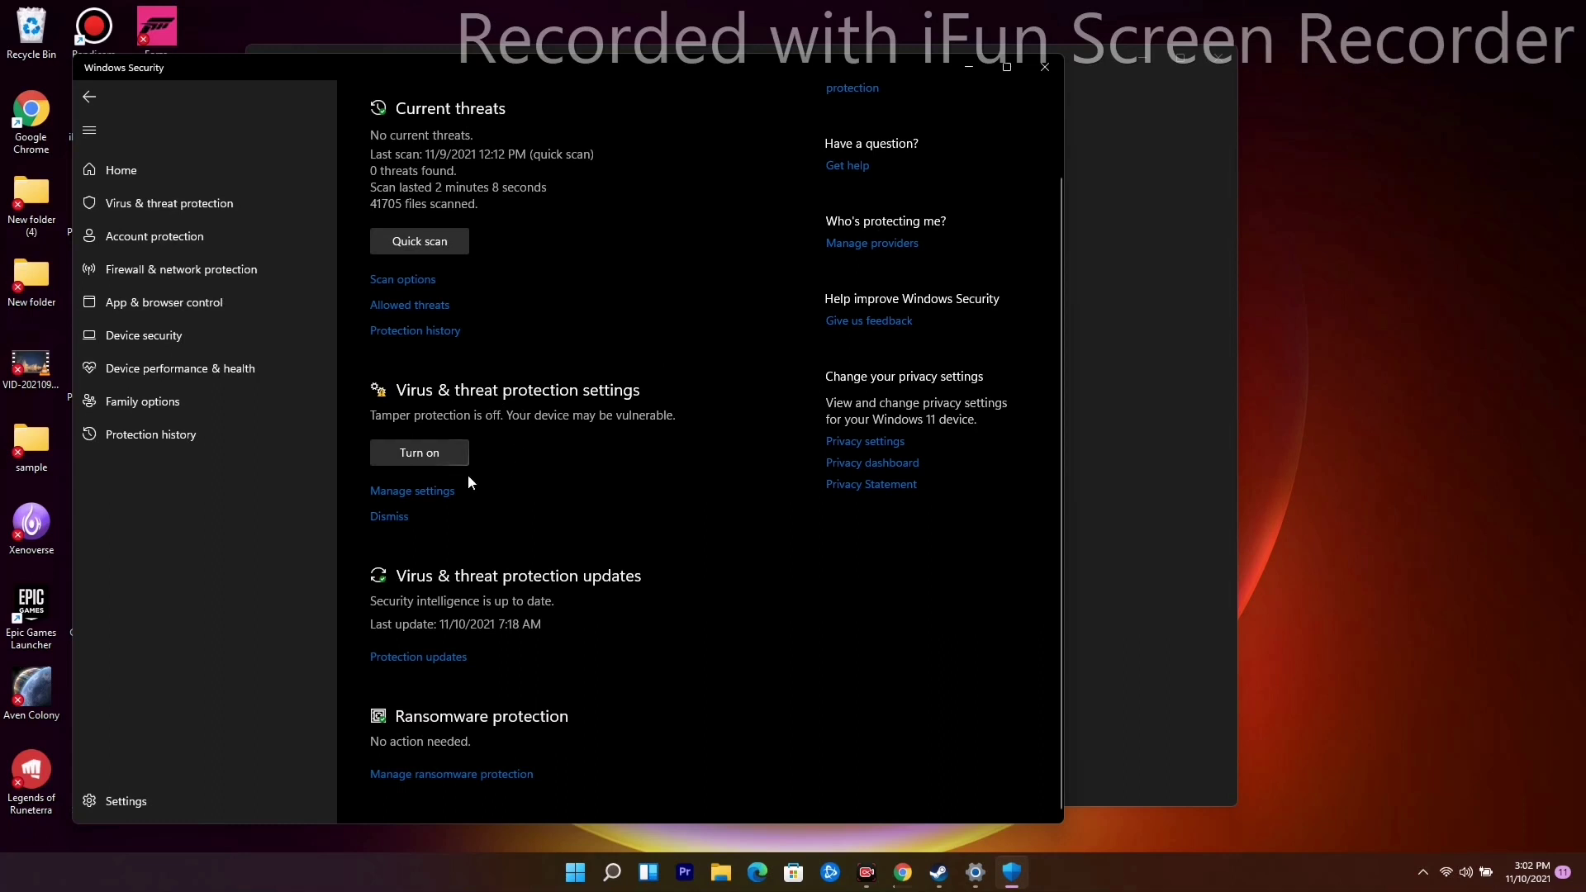
click(435, 498)
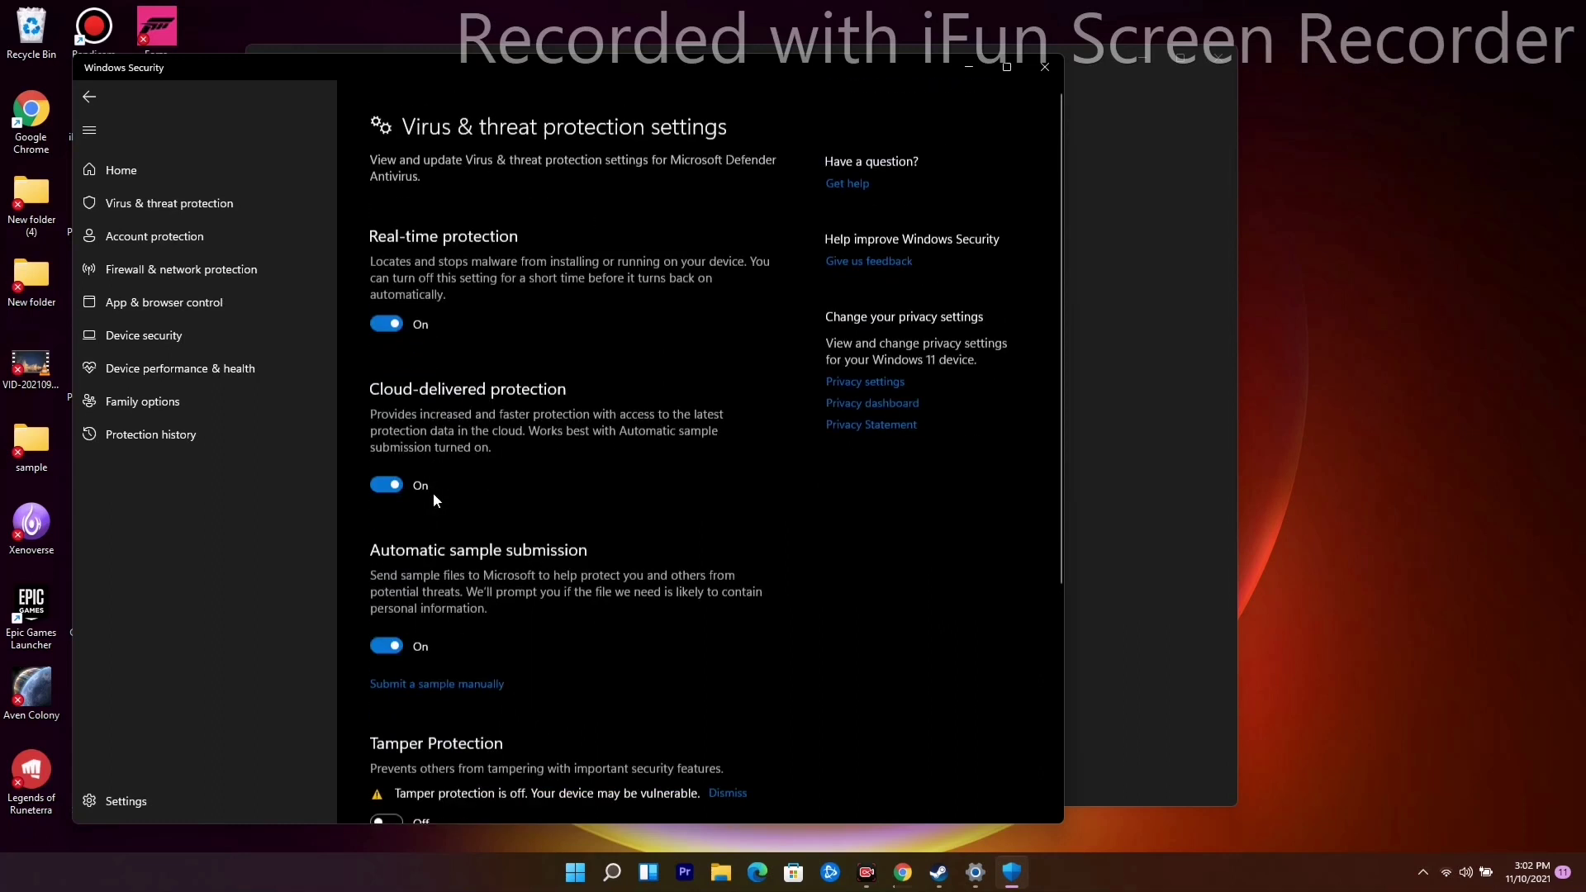
click(386, 312)
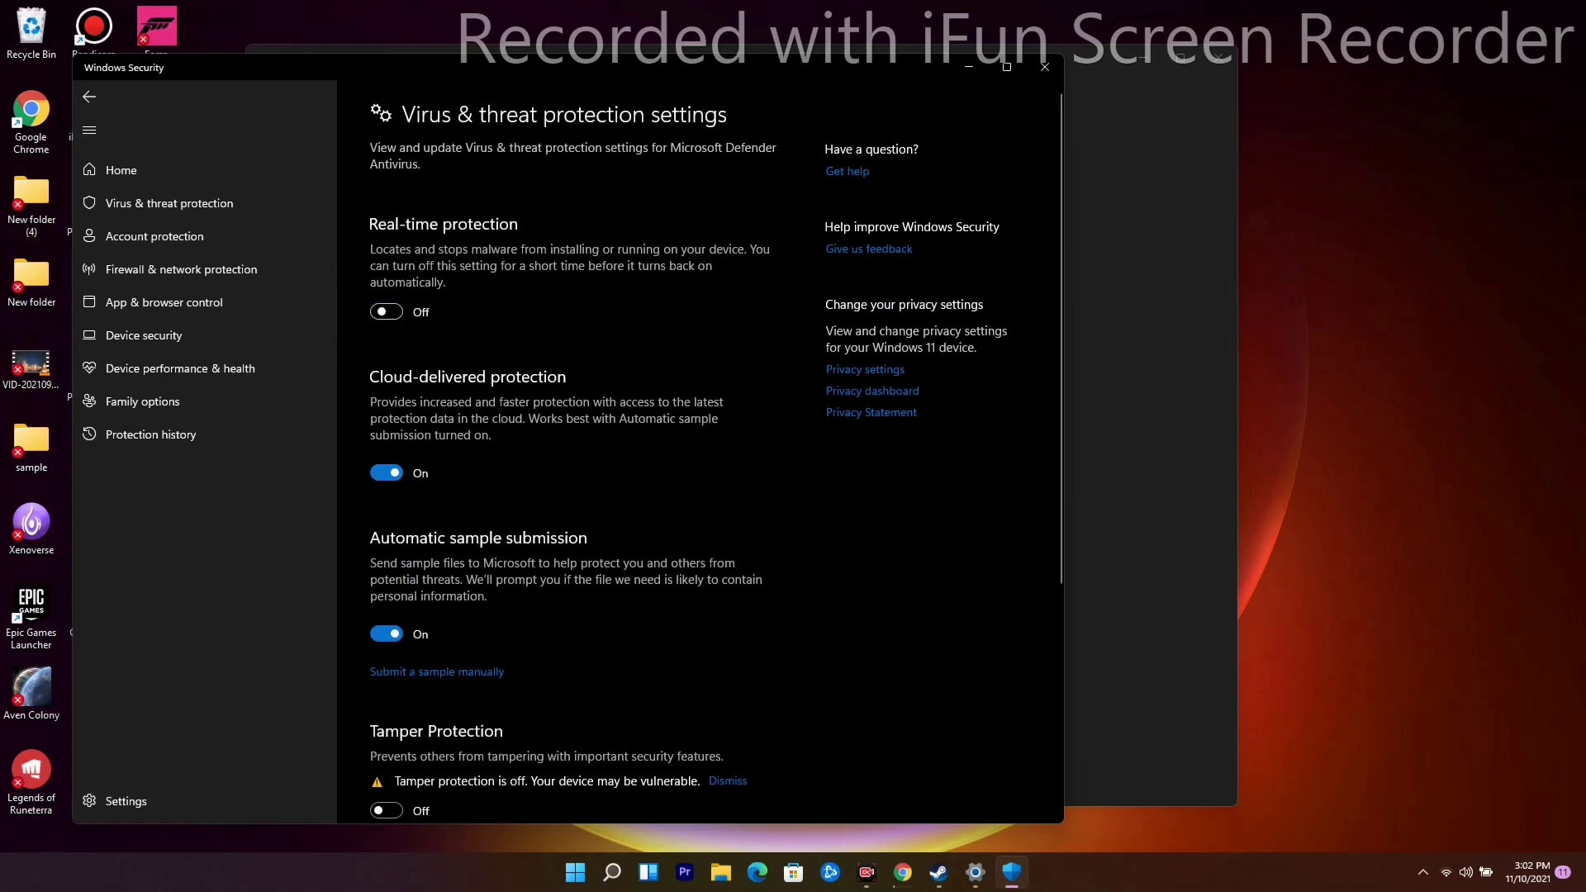
click(386, 497)
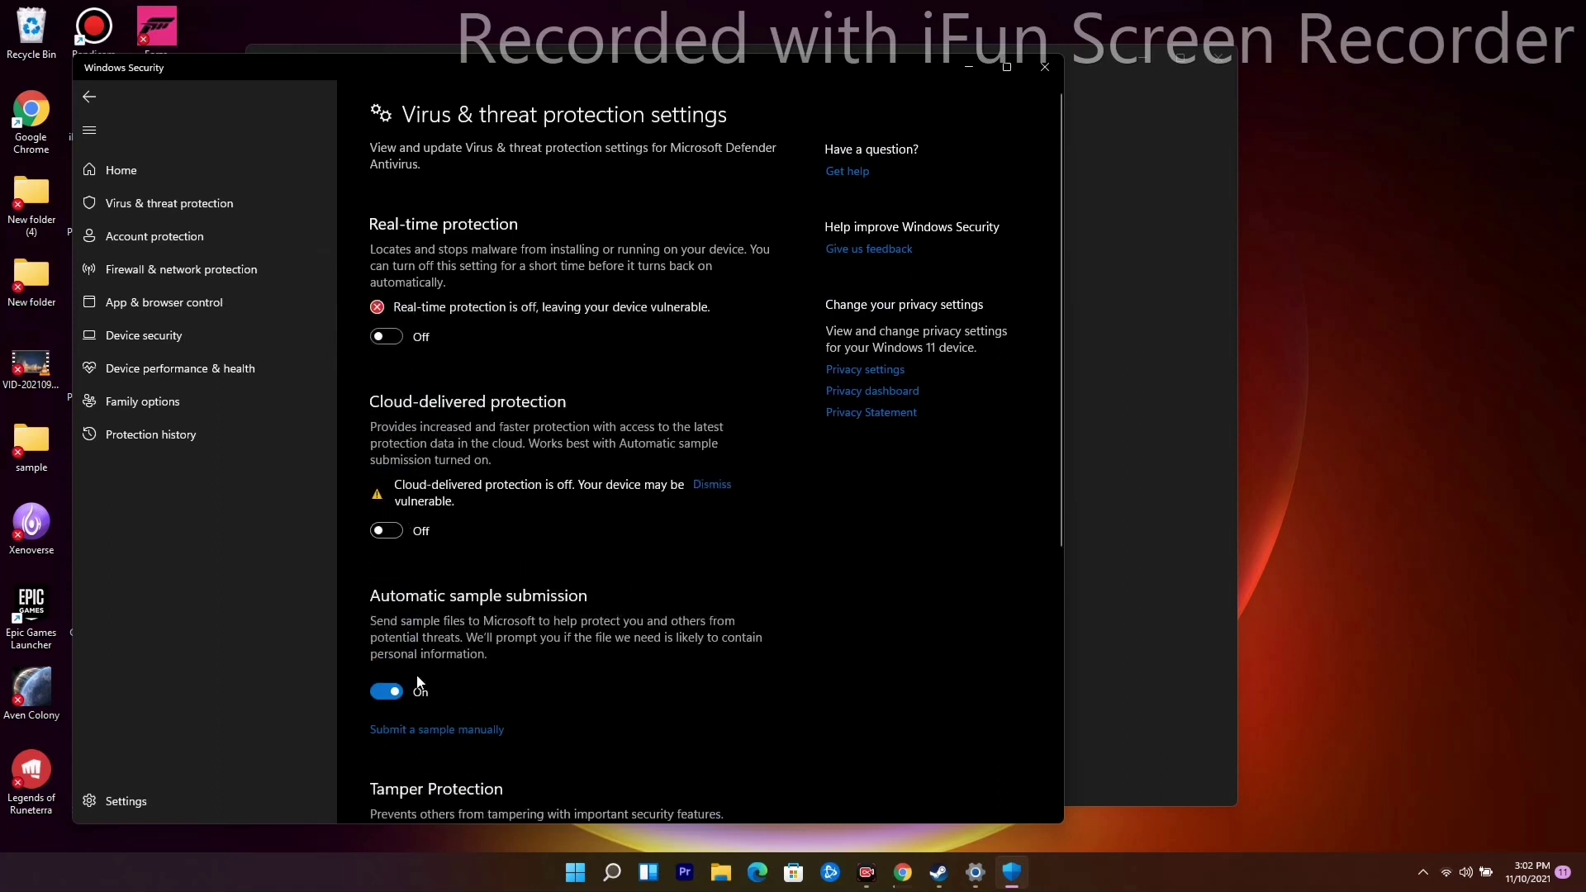
click(386, 692)
Turn automatic sample submission, cloud-delivered protection and real-time protection back on.
click(390, 723)
click(391, 532)
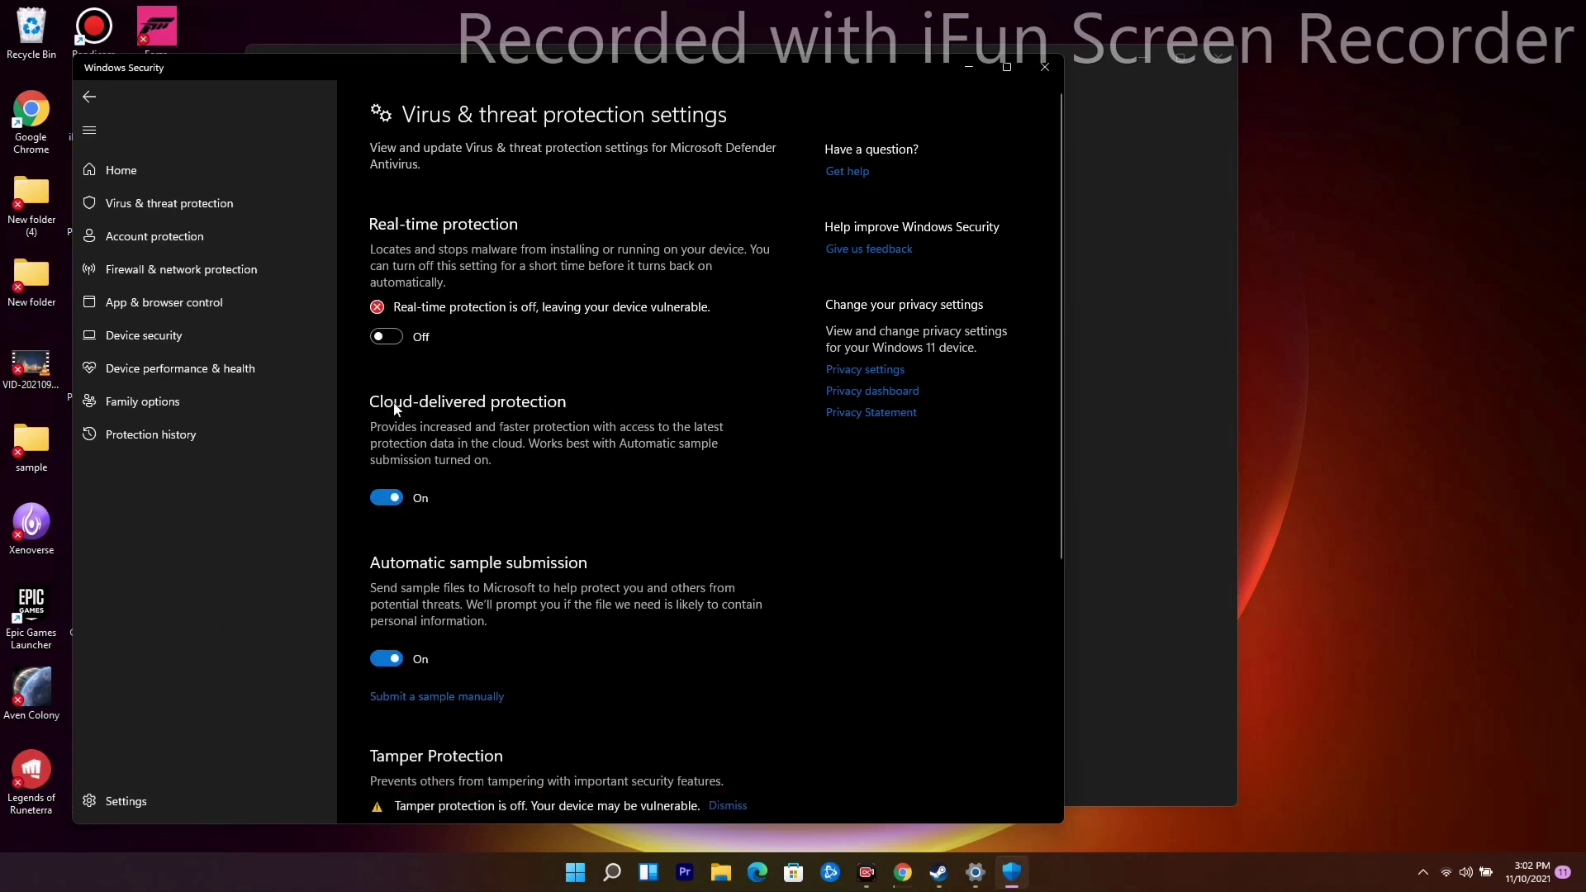
click(386, 337)
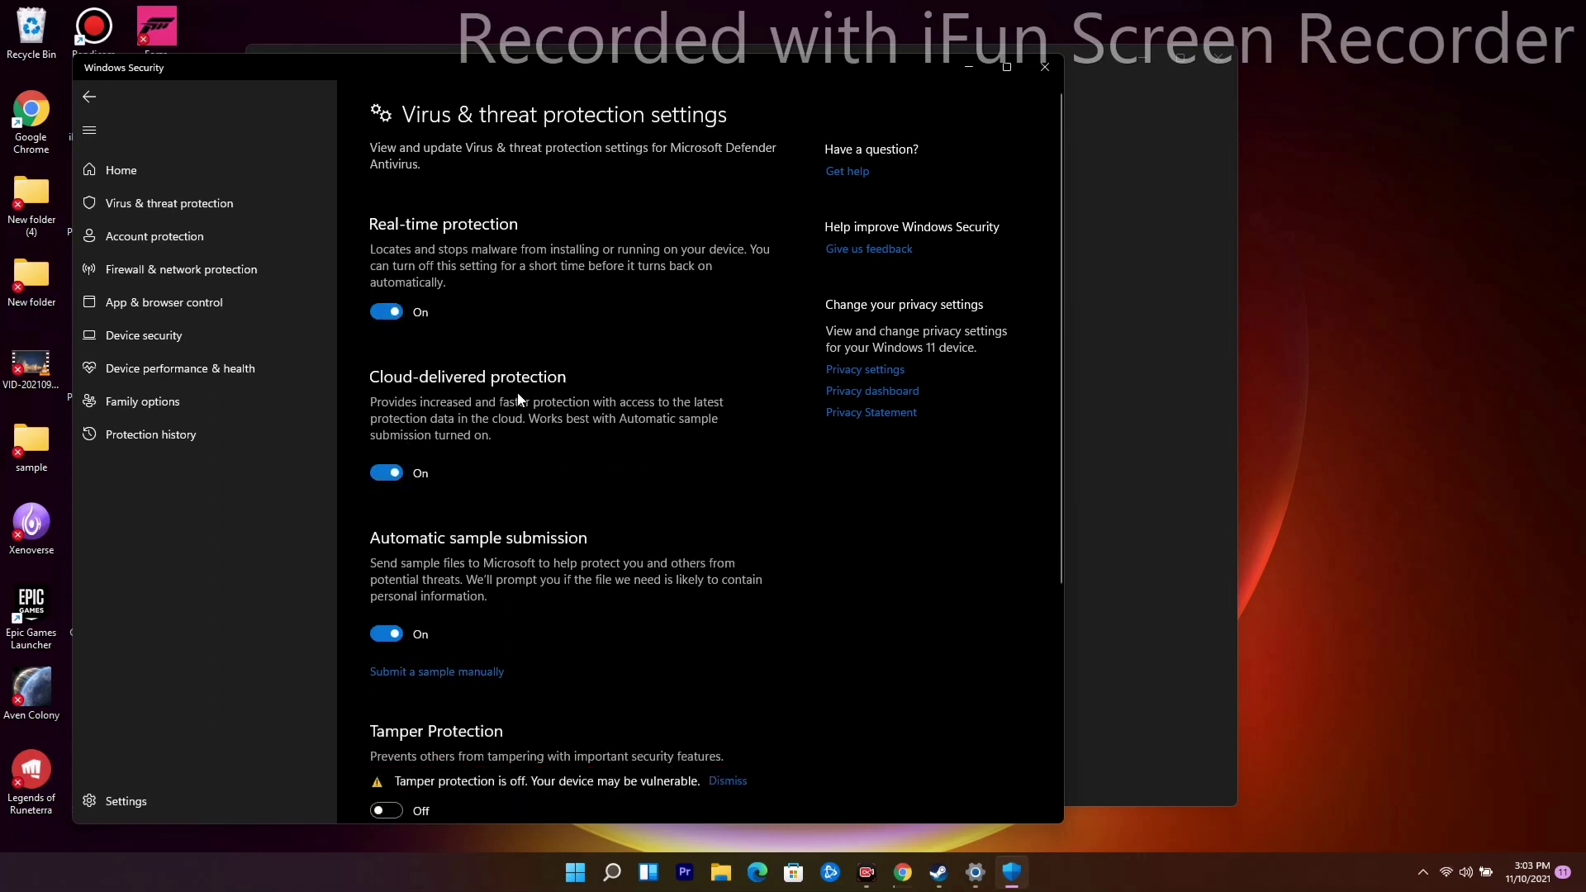
Close Windows Security and Settings, and switch to Steam by running it as administrator, dismissing its VR headset dialog.
click(1043, 79)
click(1214, 58)
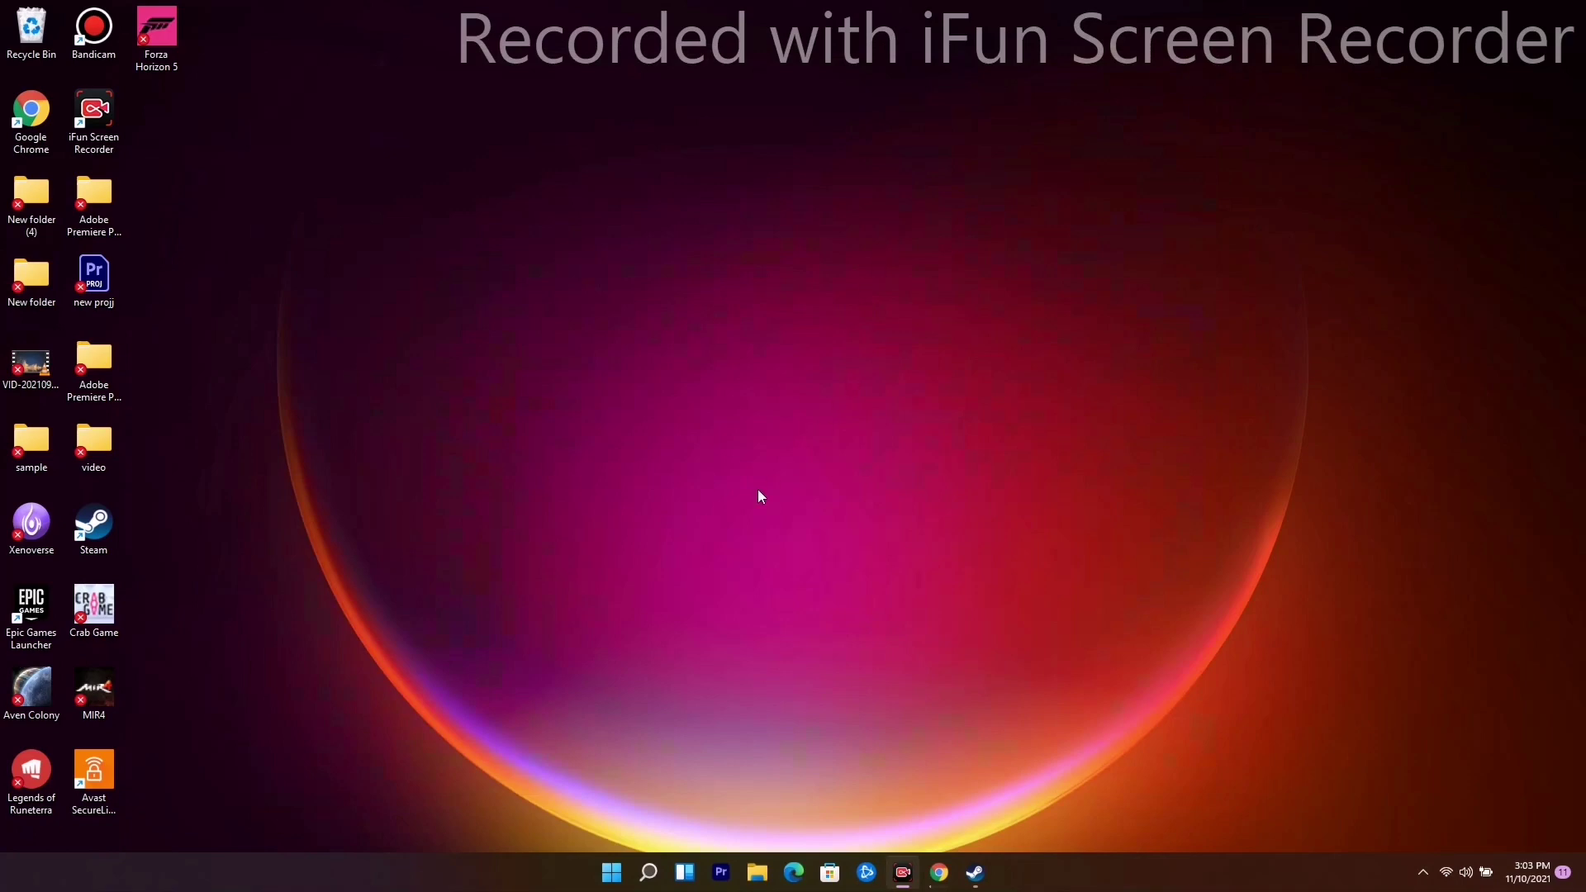
right_click(102, 544)
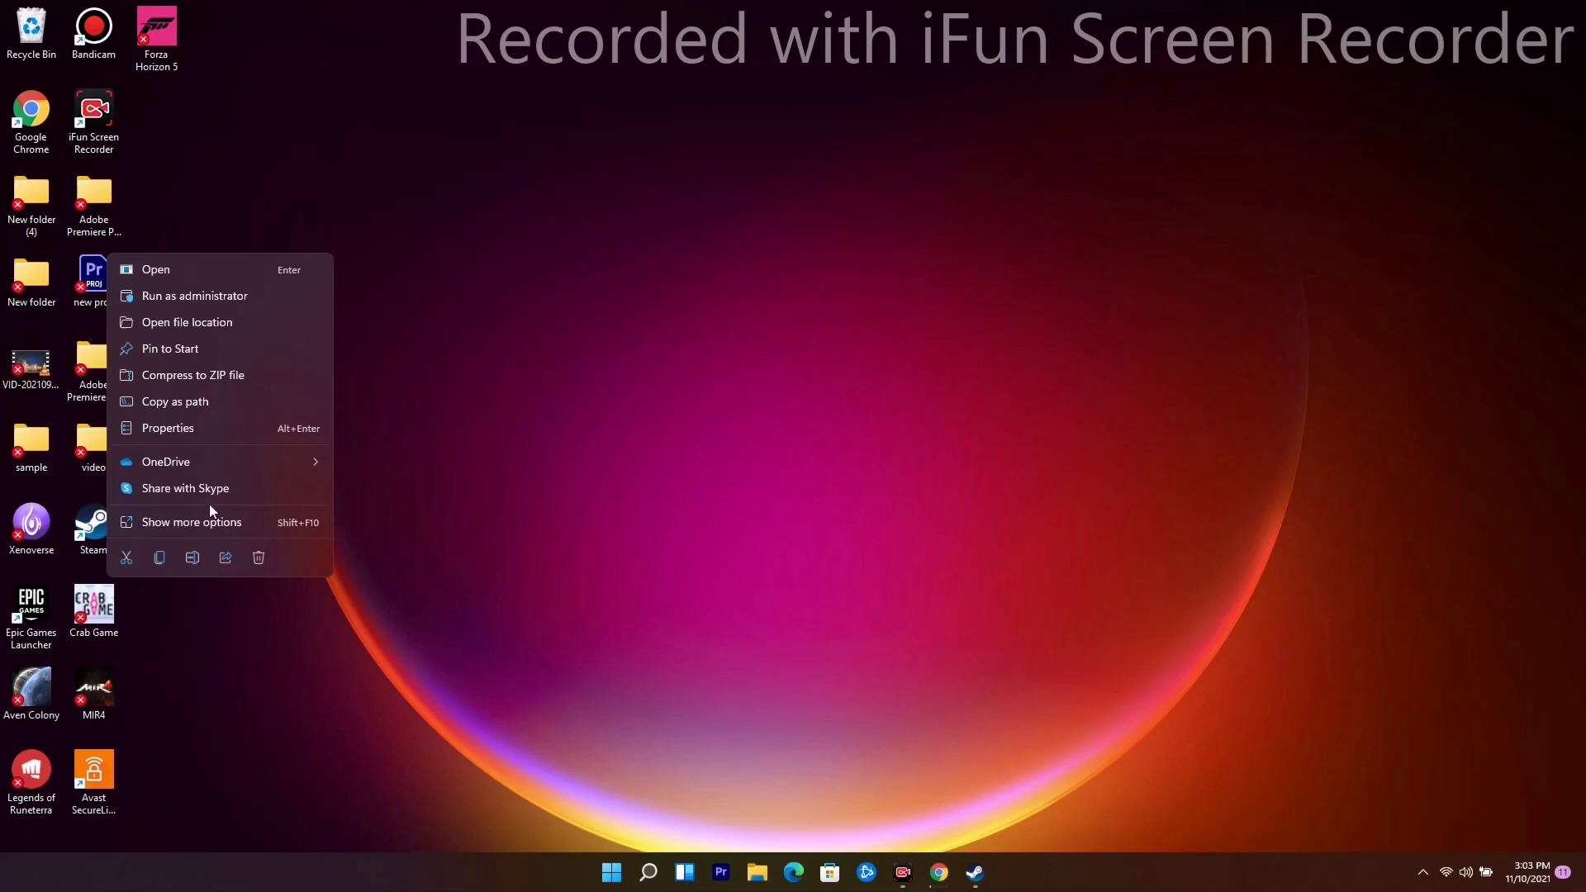
click(240, 297)
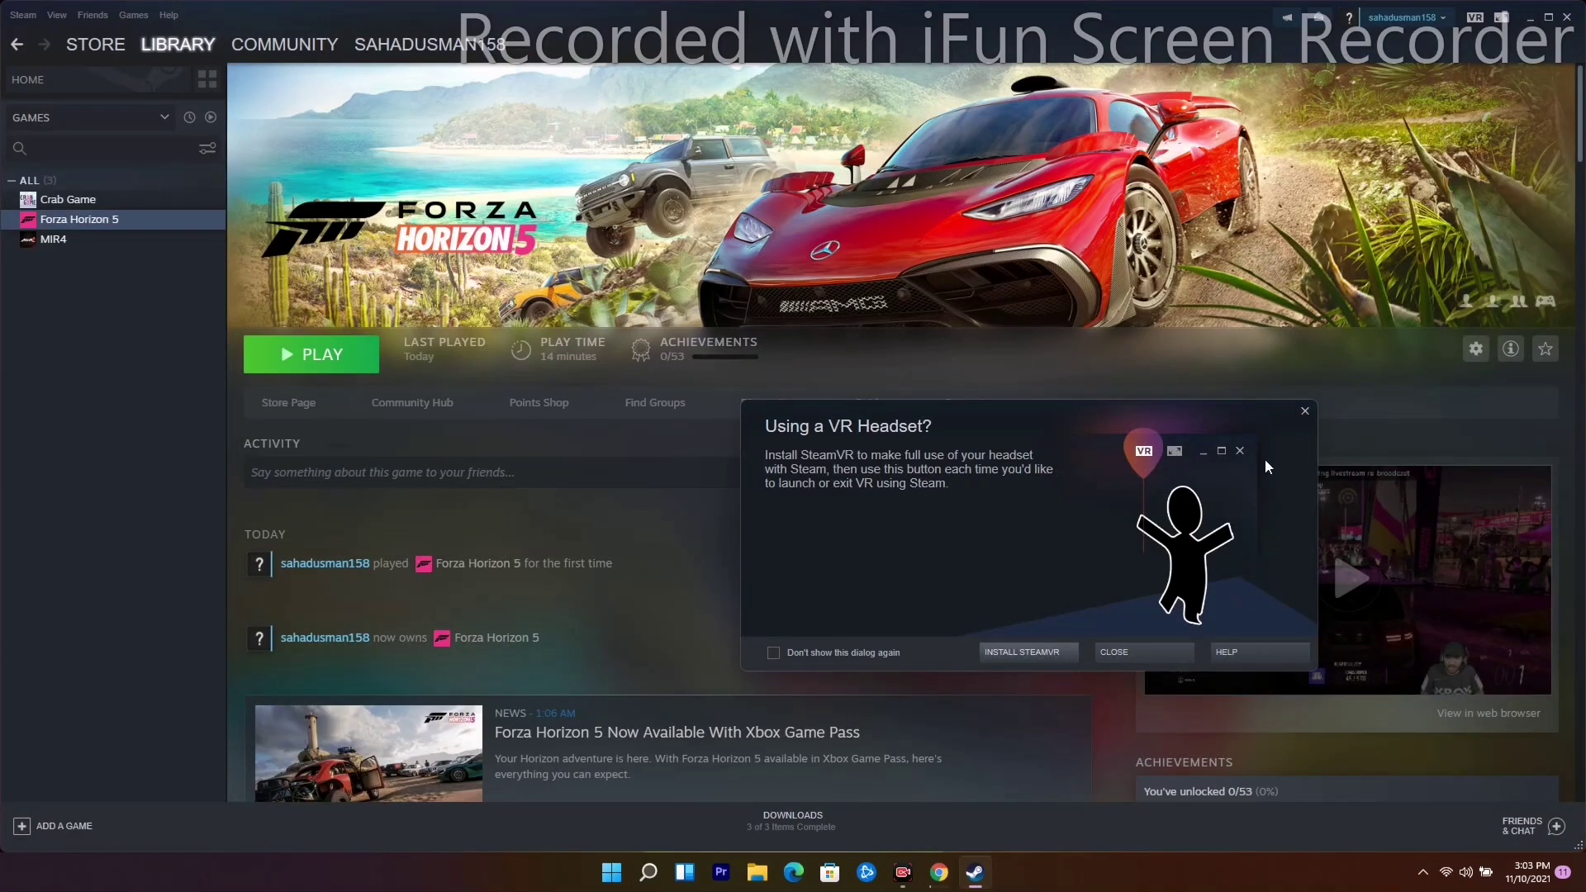
click(1303, 411)
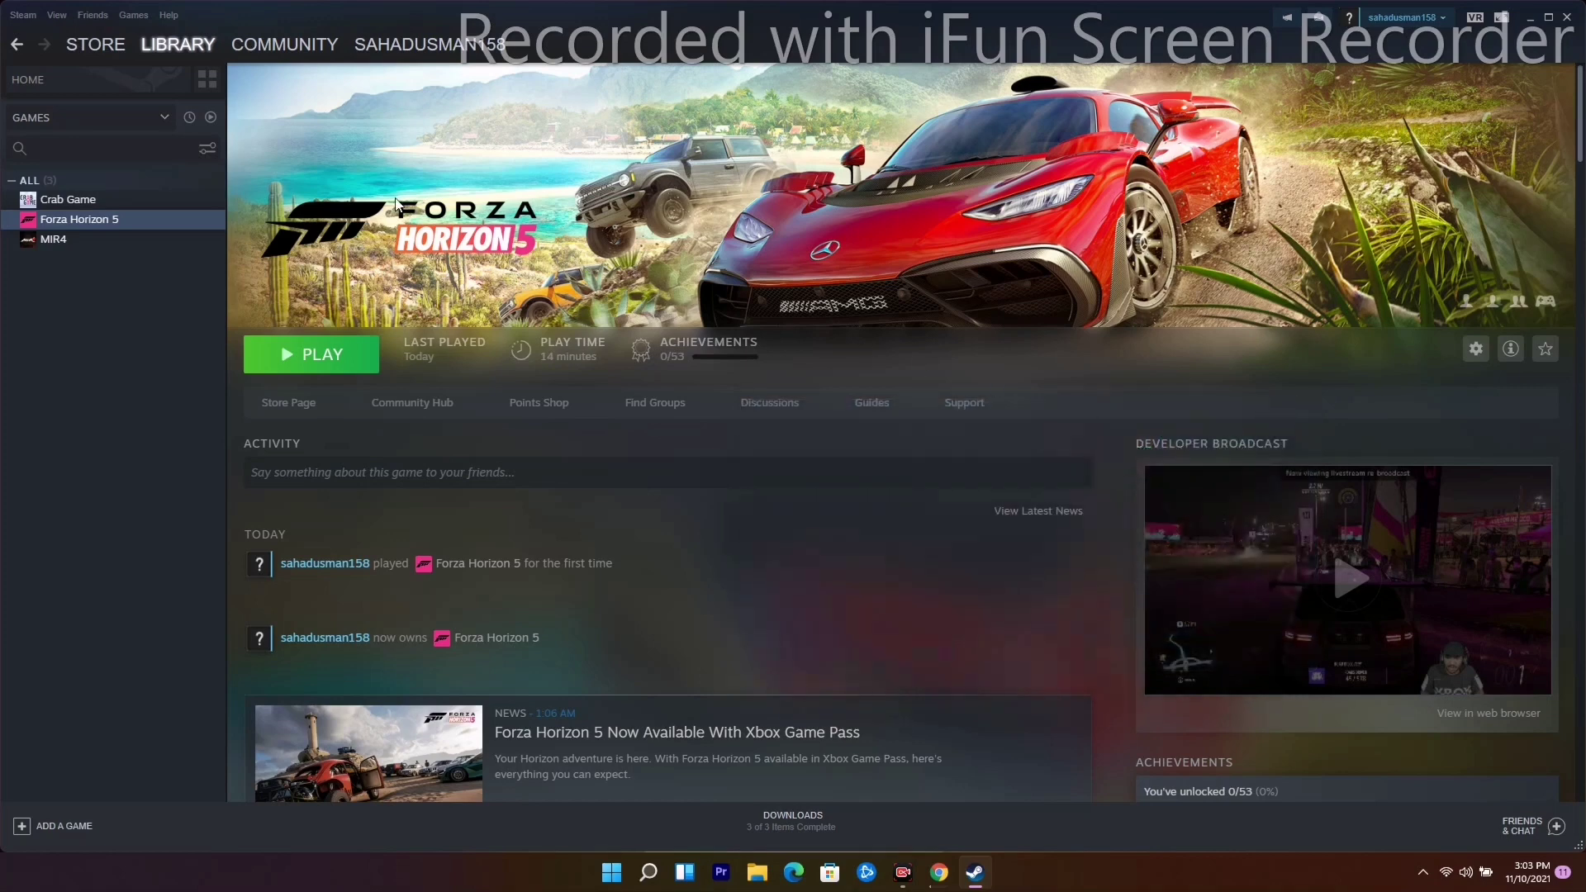
Try to clear the download cache in Steam's download settings, cancelling at the confirmation and closing the settings.
click(17, 17)
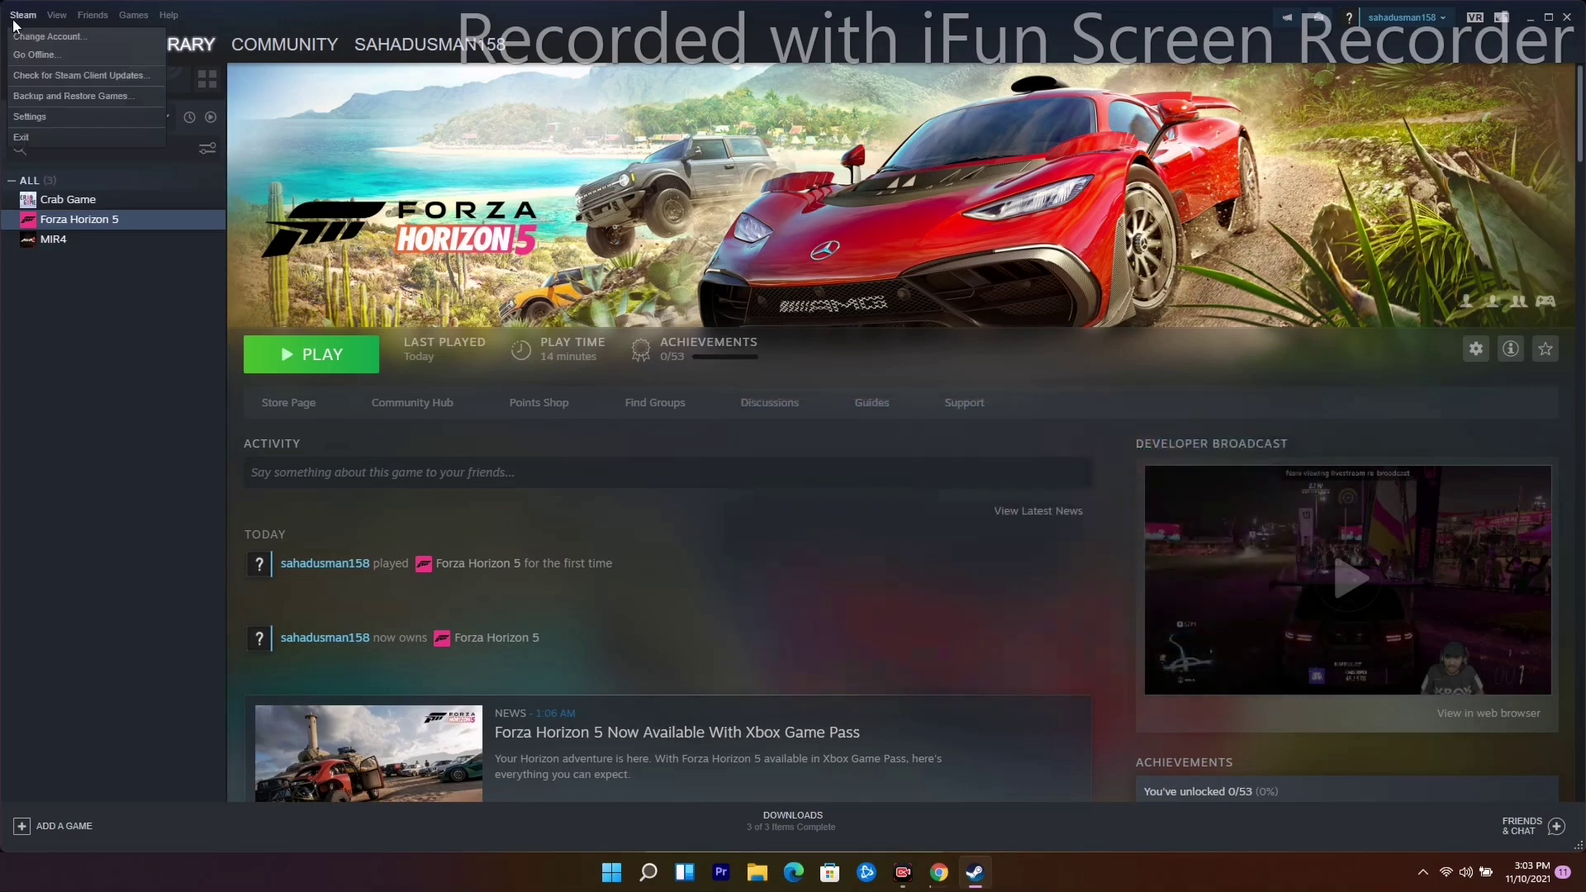
click(50, 119)
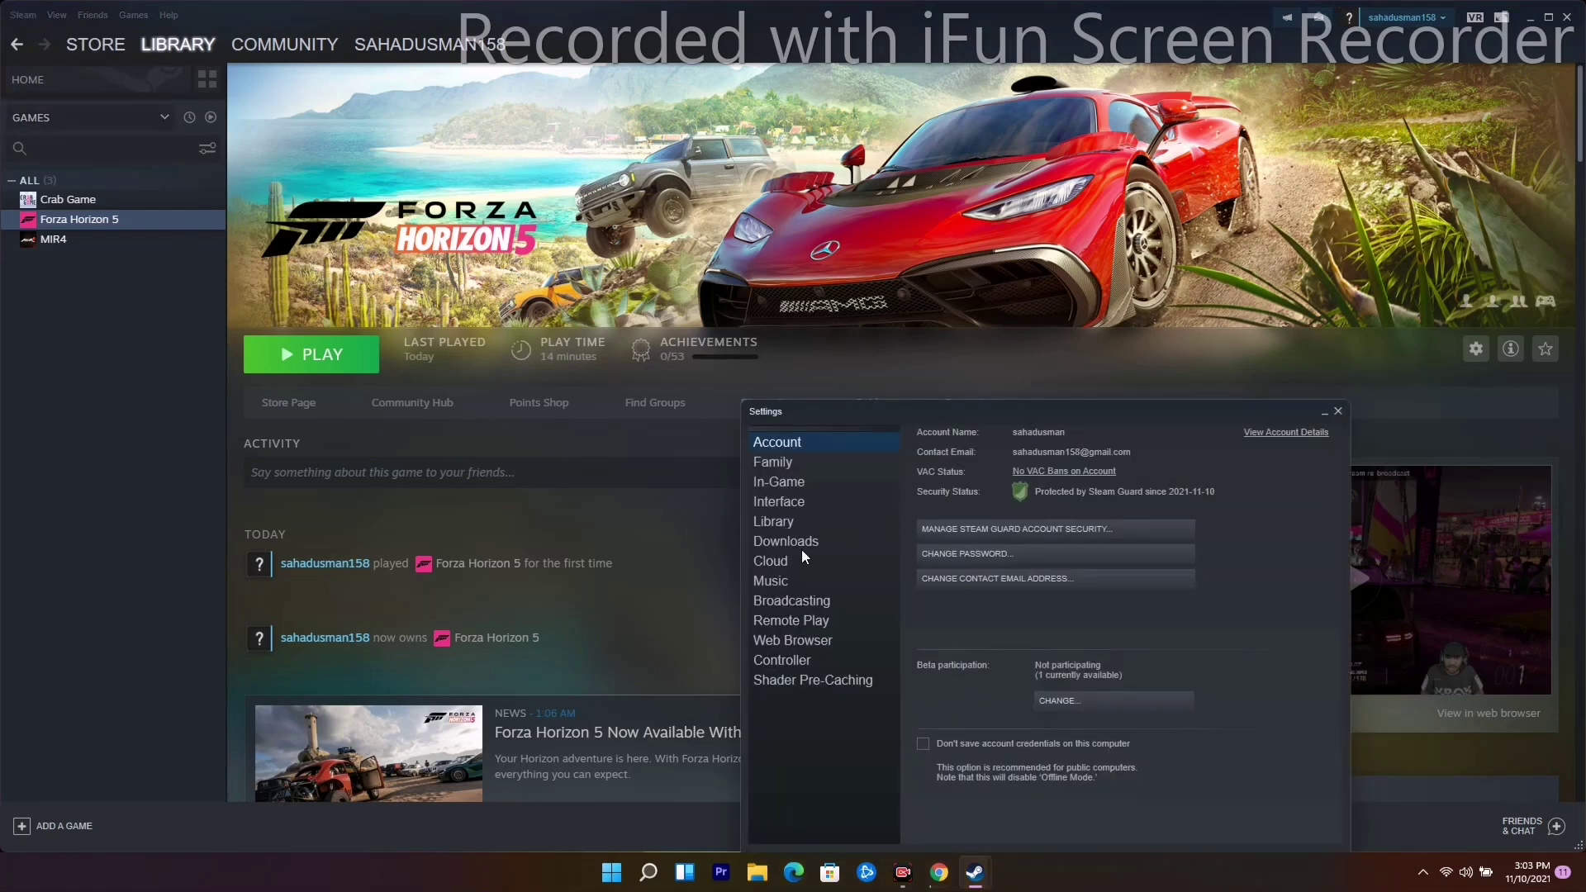
click(797, 544)
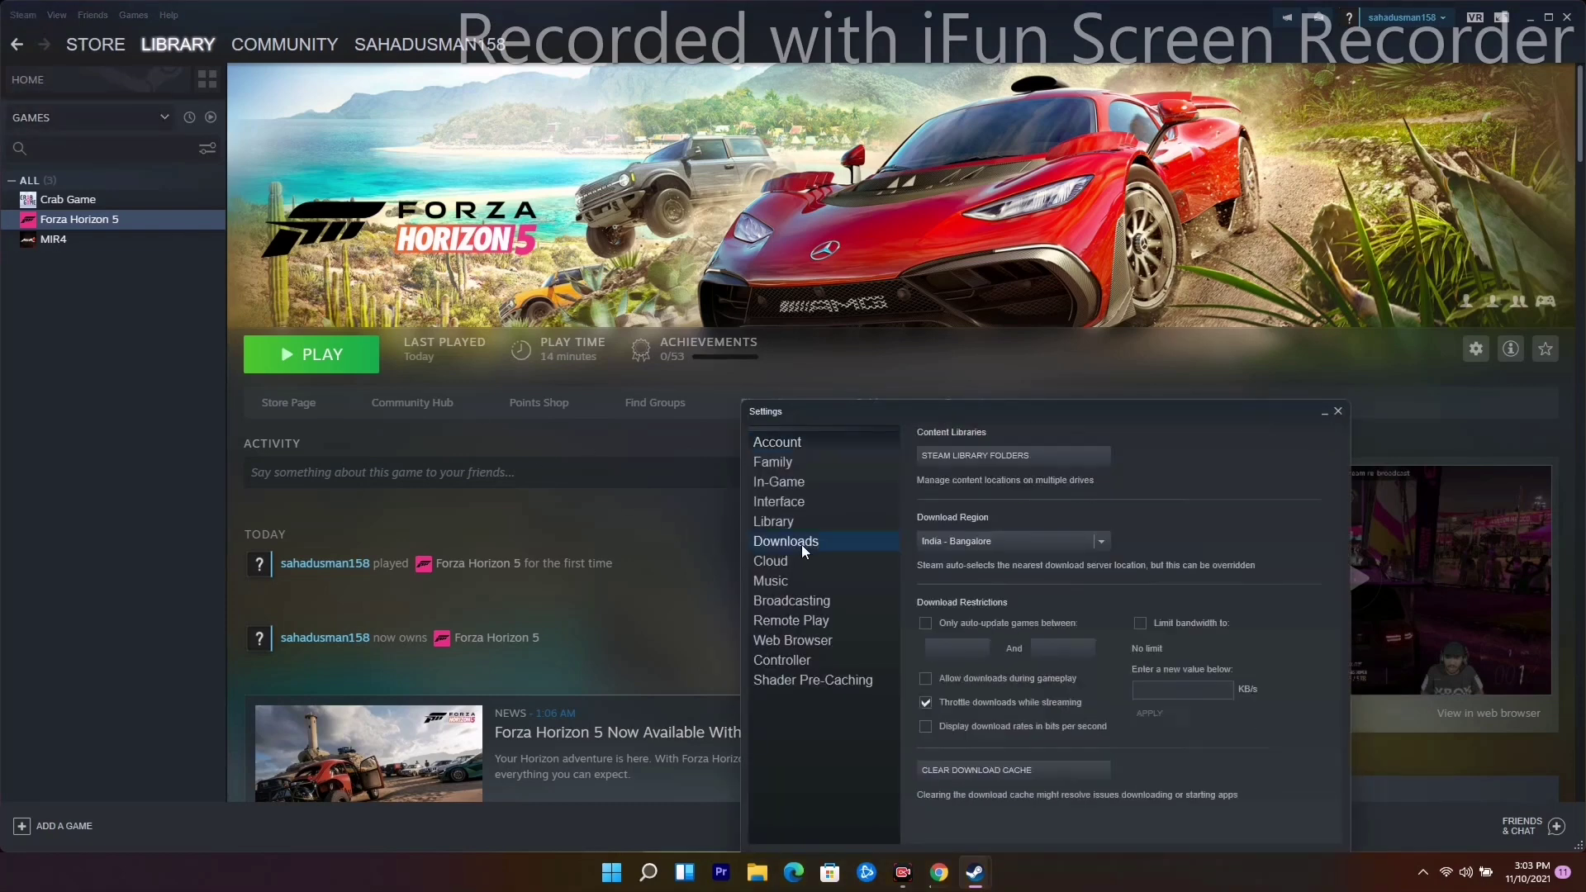
click(998, 773)
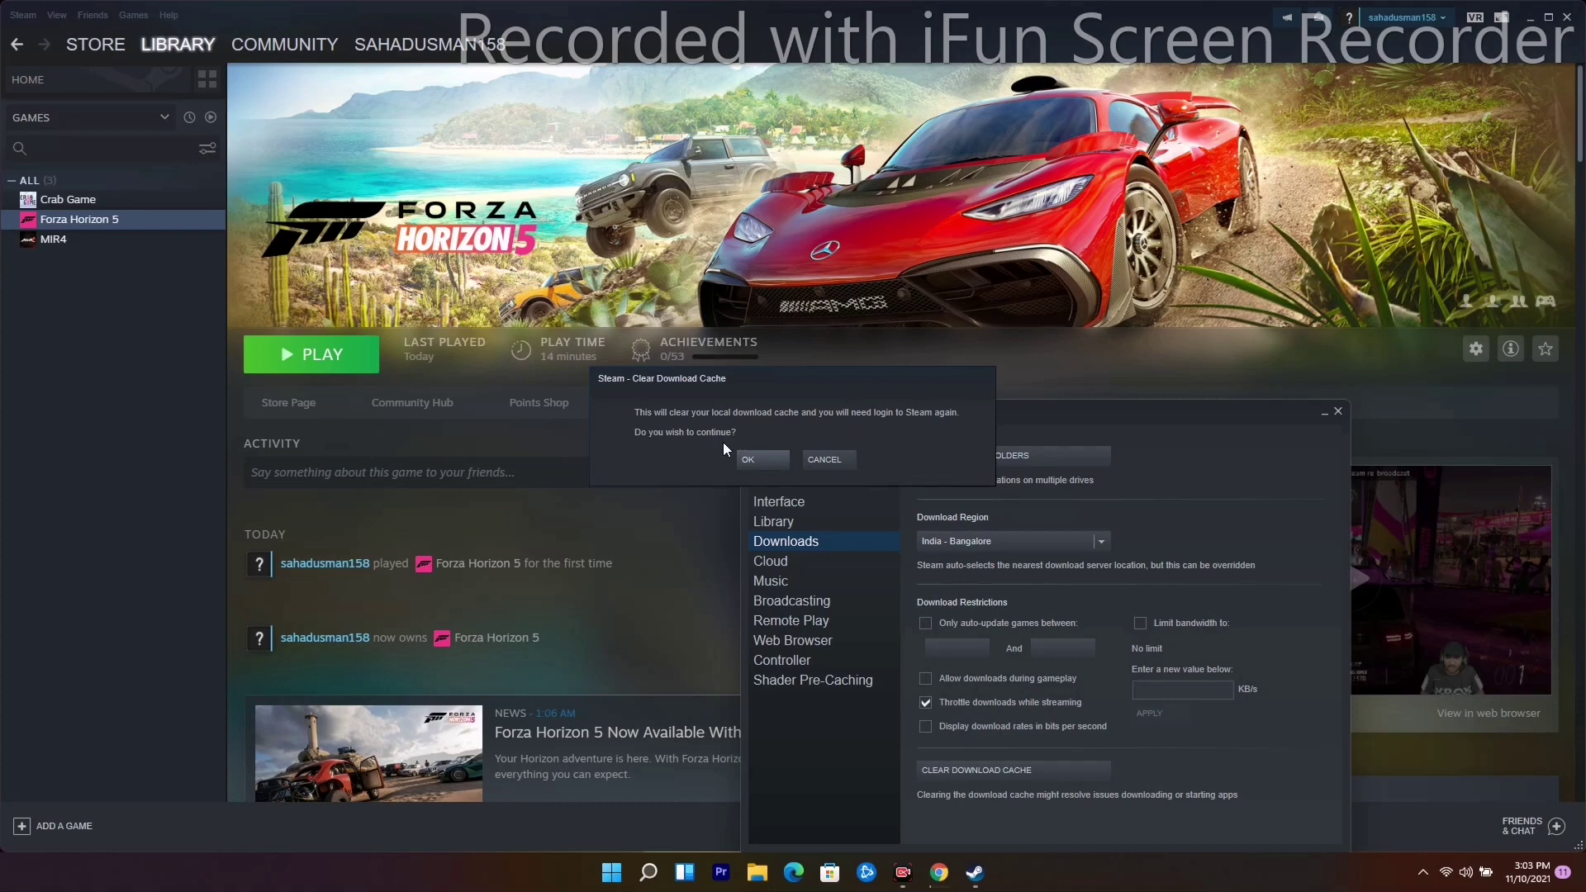
click(828, 459)
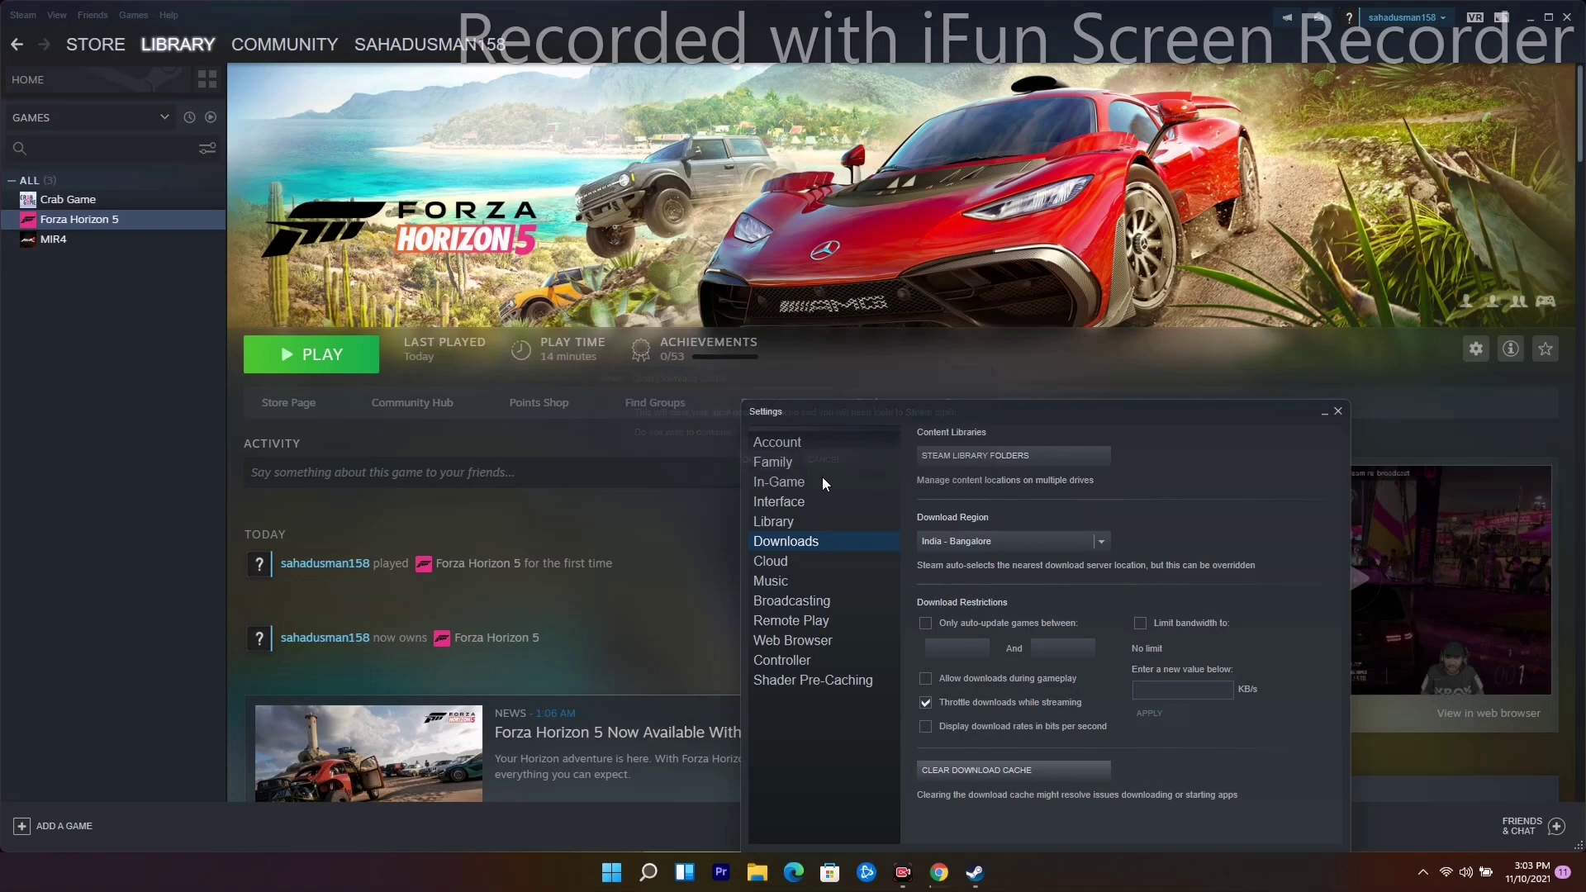
click(1338, 412)
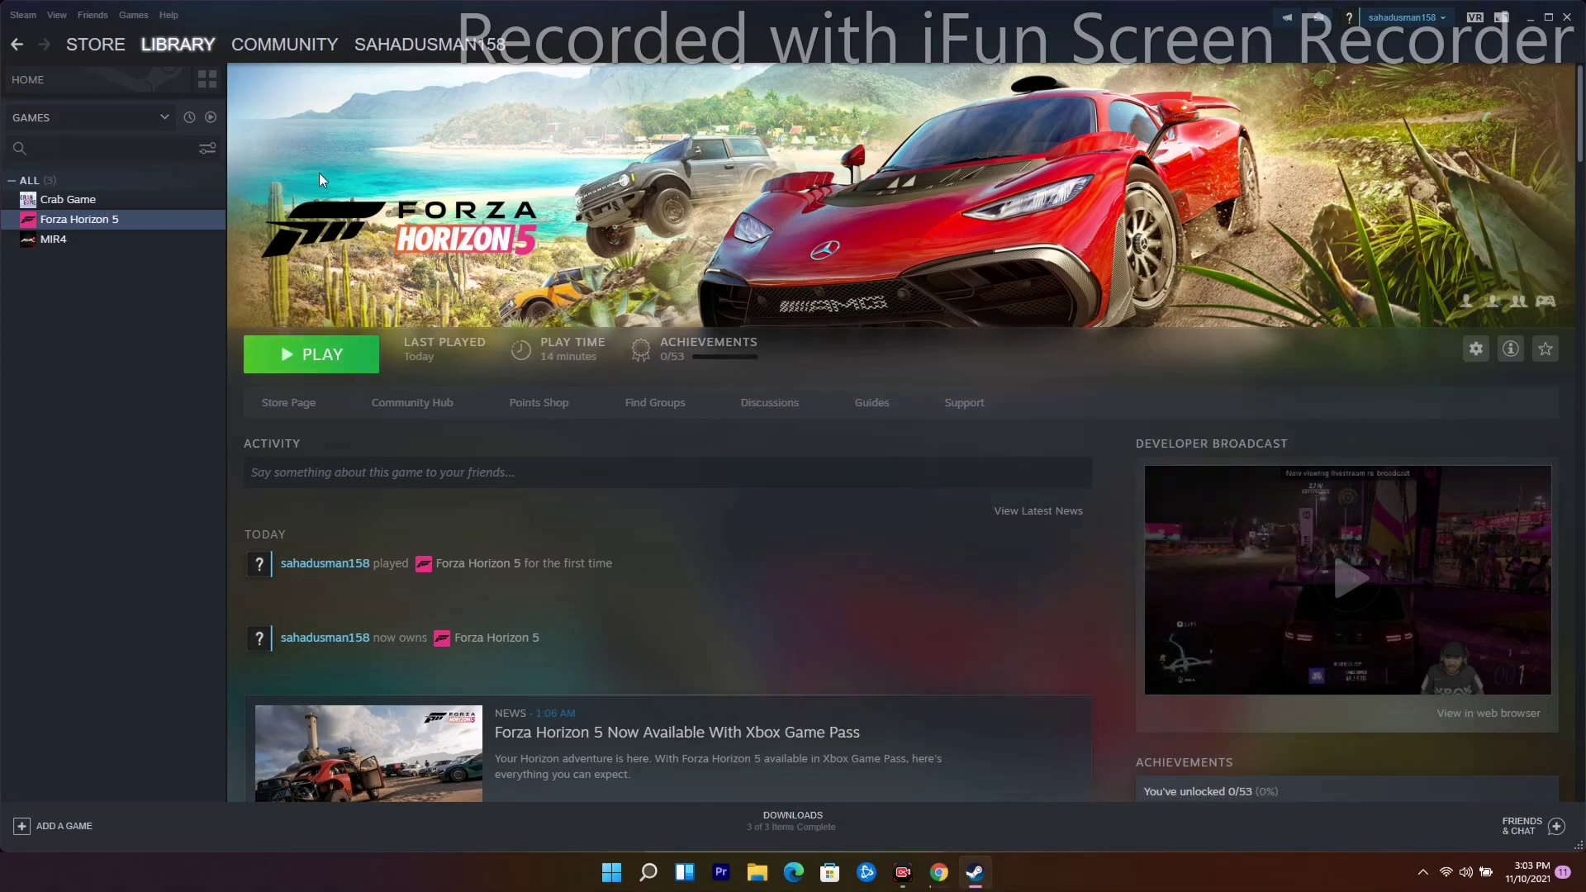
Start verifying the integrity of Forza Horizon 5's local game files, minimize the validation progress and close the game's properties.
right_click(146, 220)
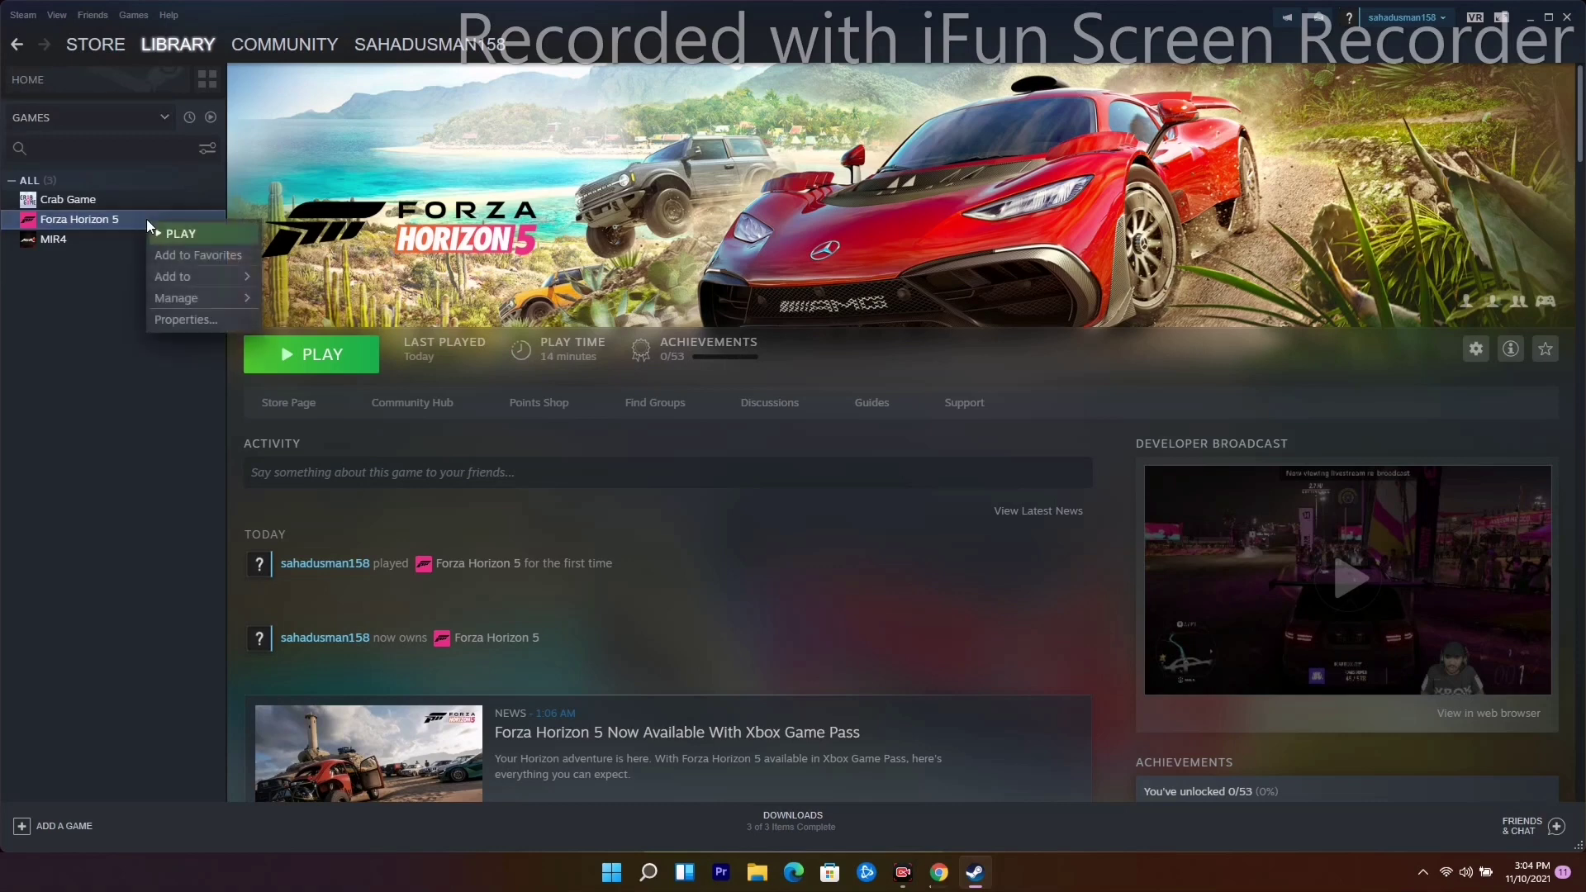
click(188, 320)
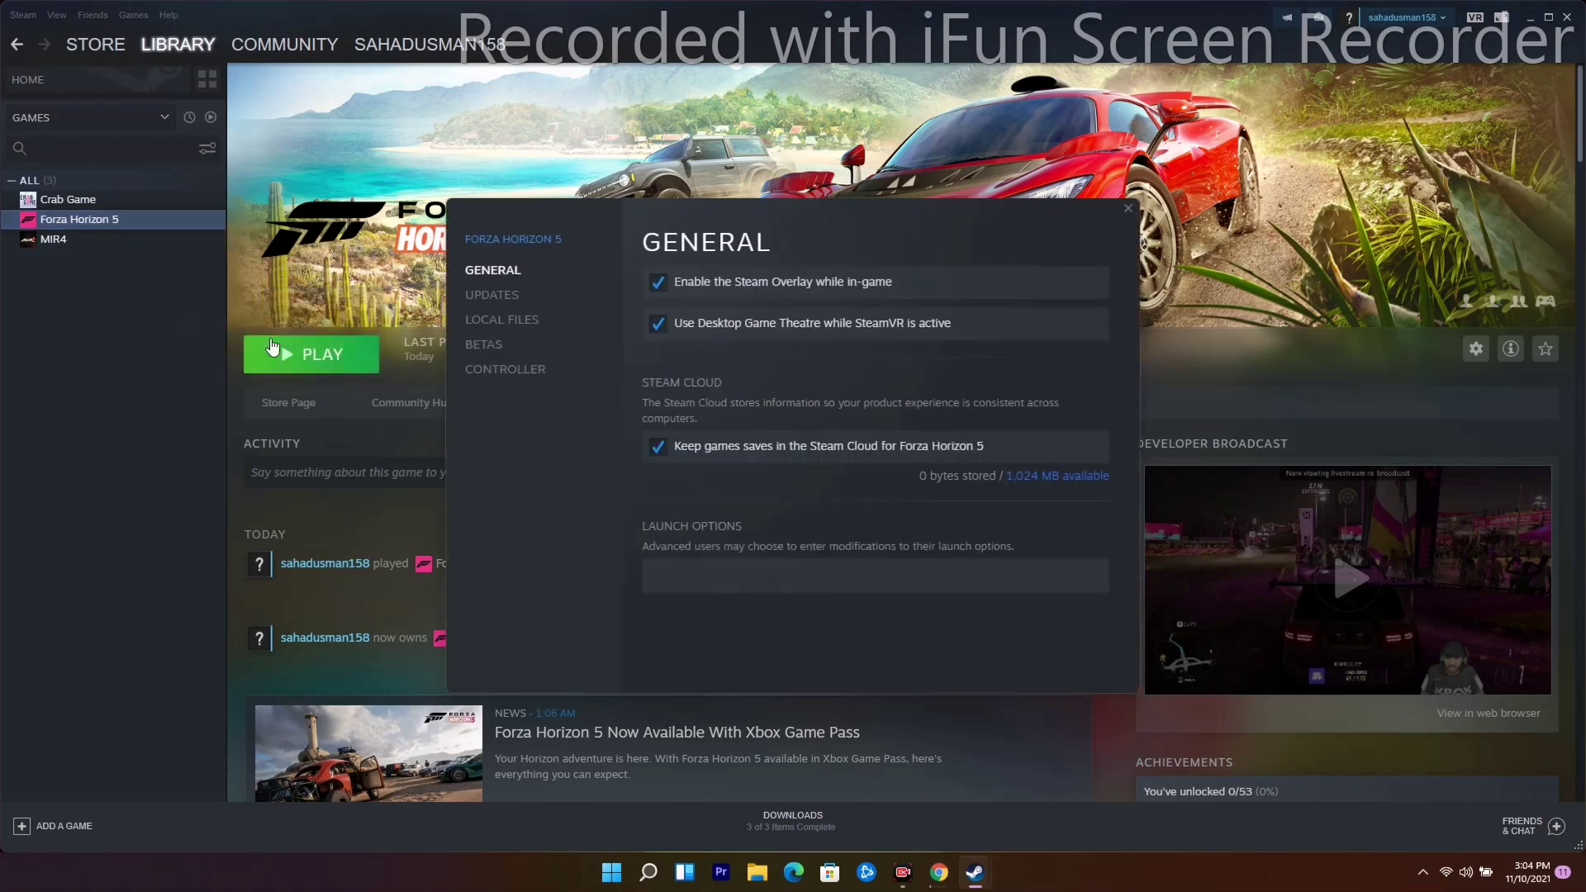
click(510, 323)
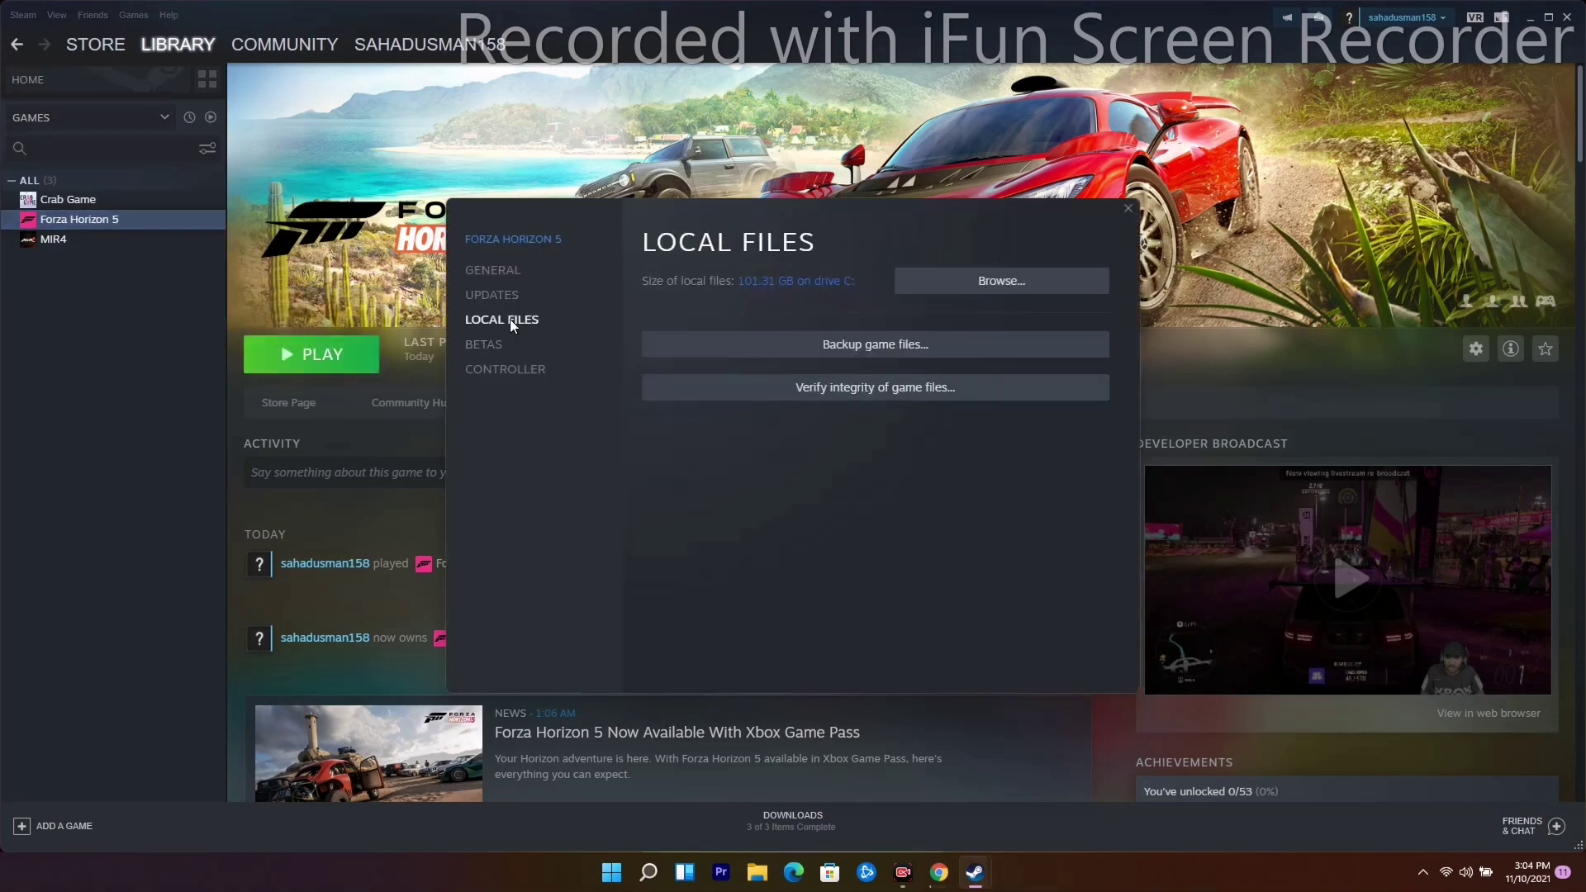
click(885, 395)
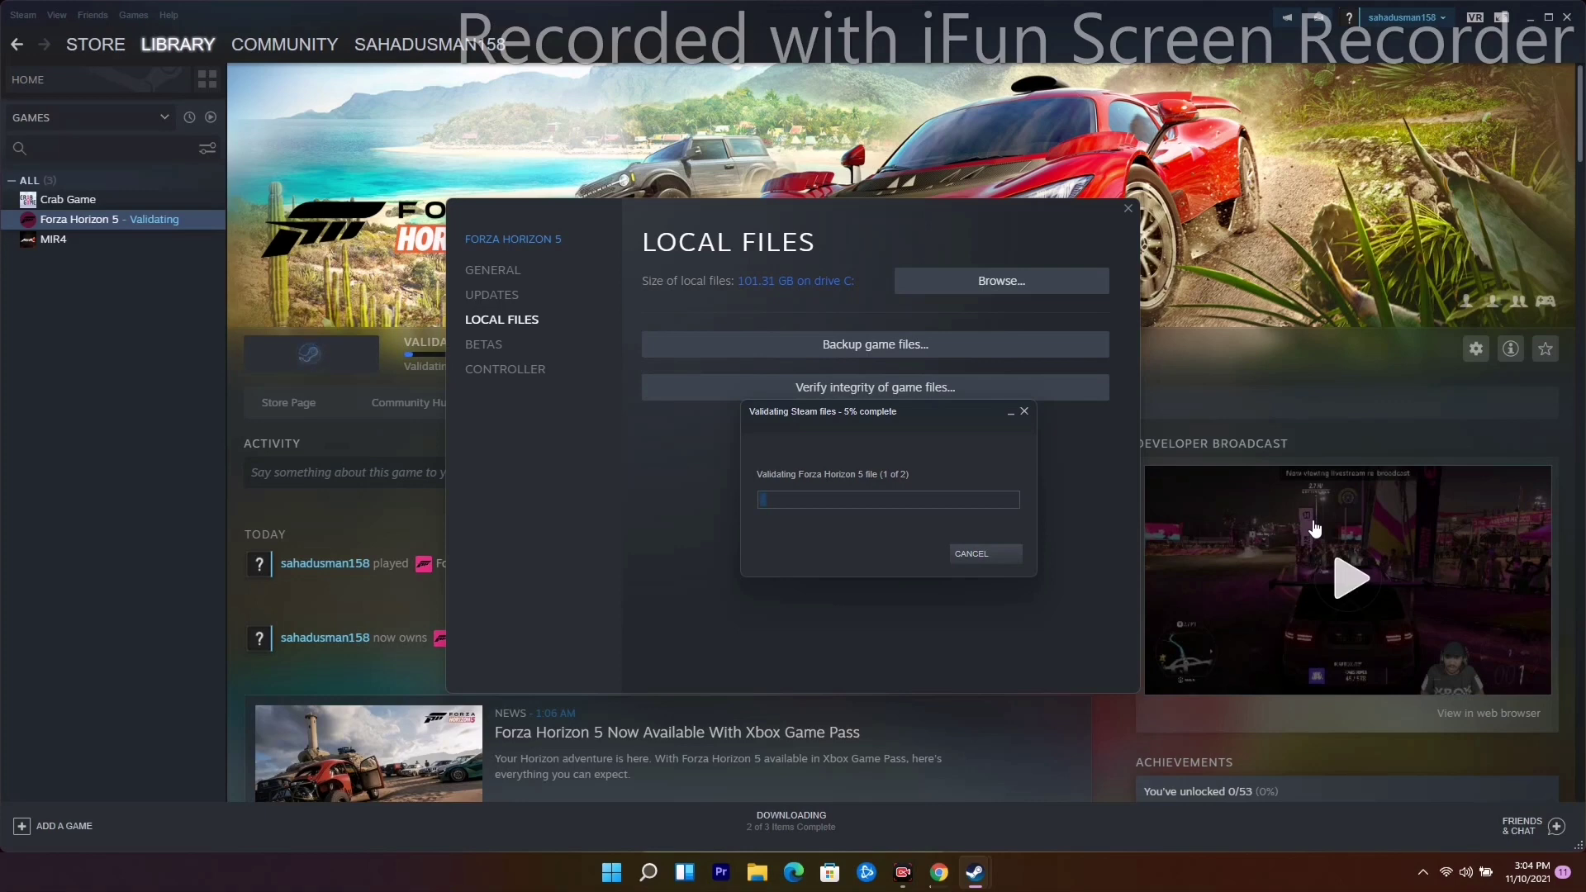
click(1010, 411)
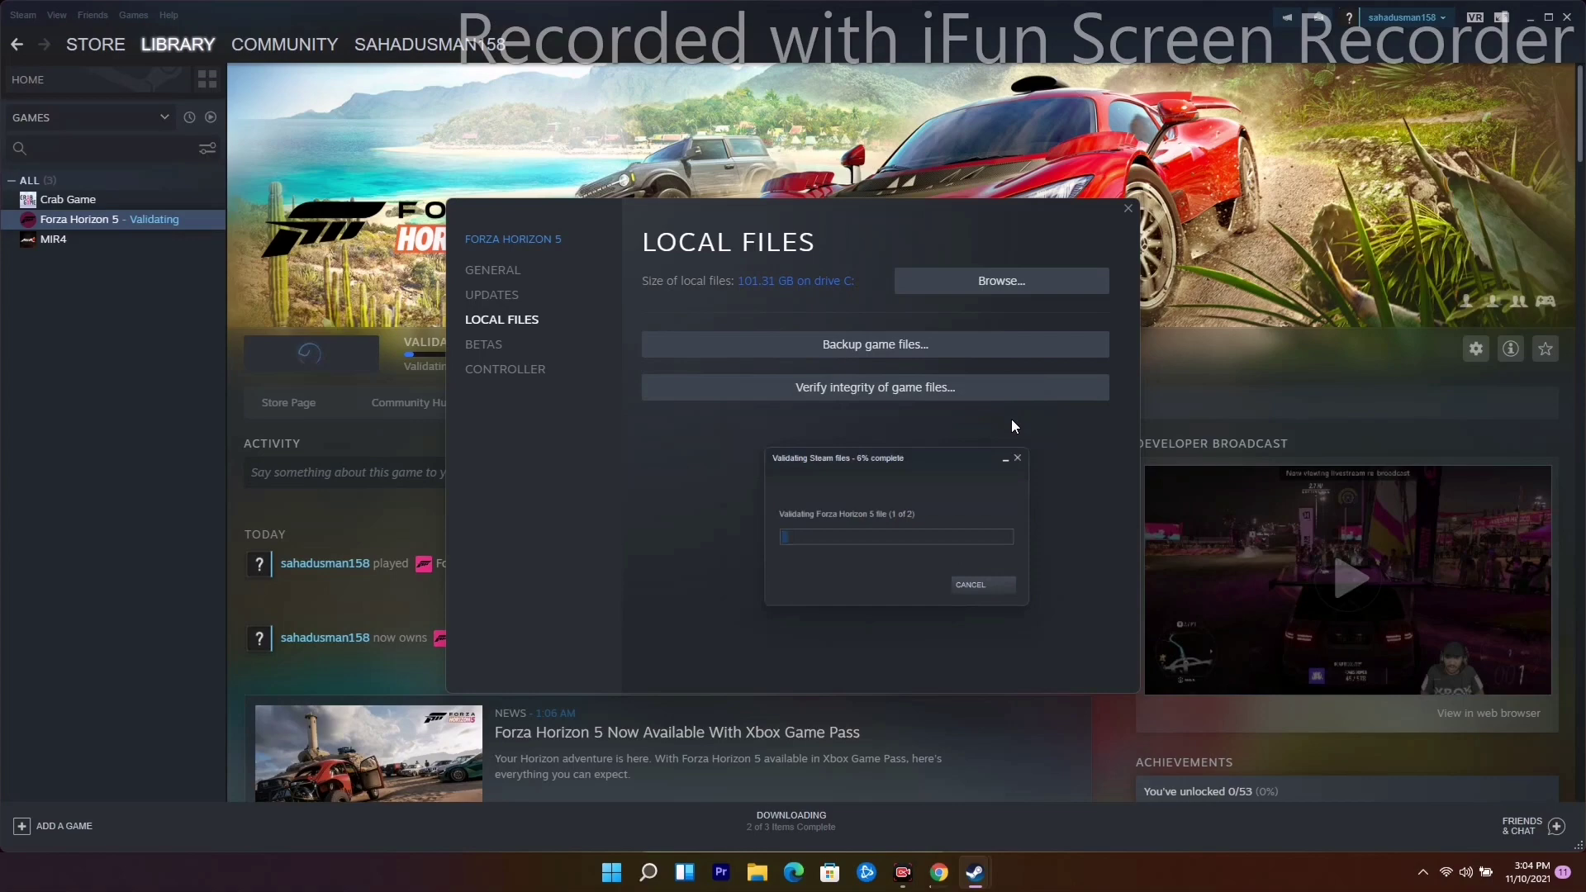
key(Escape)
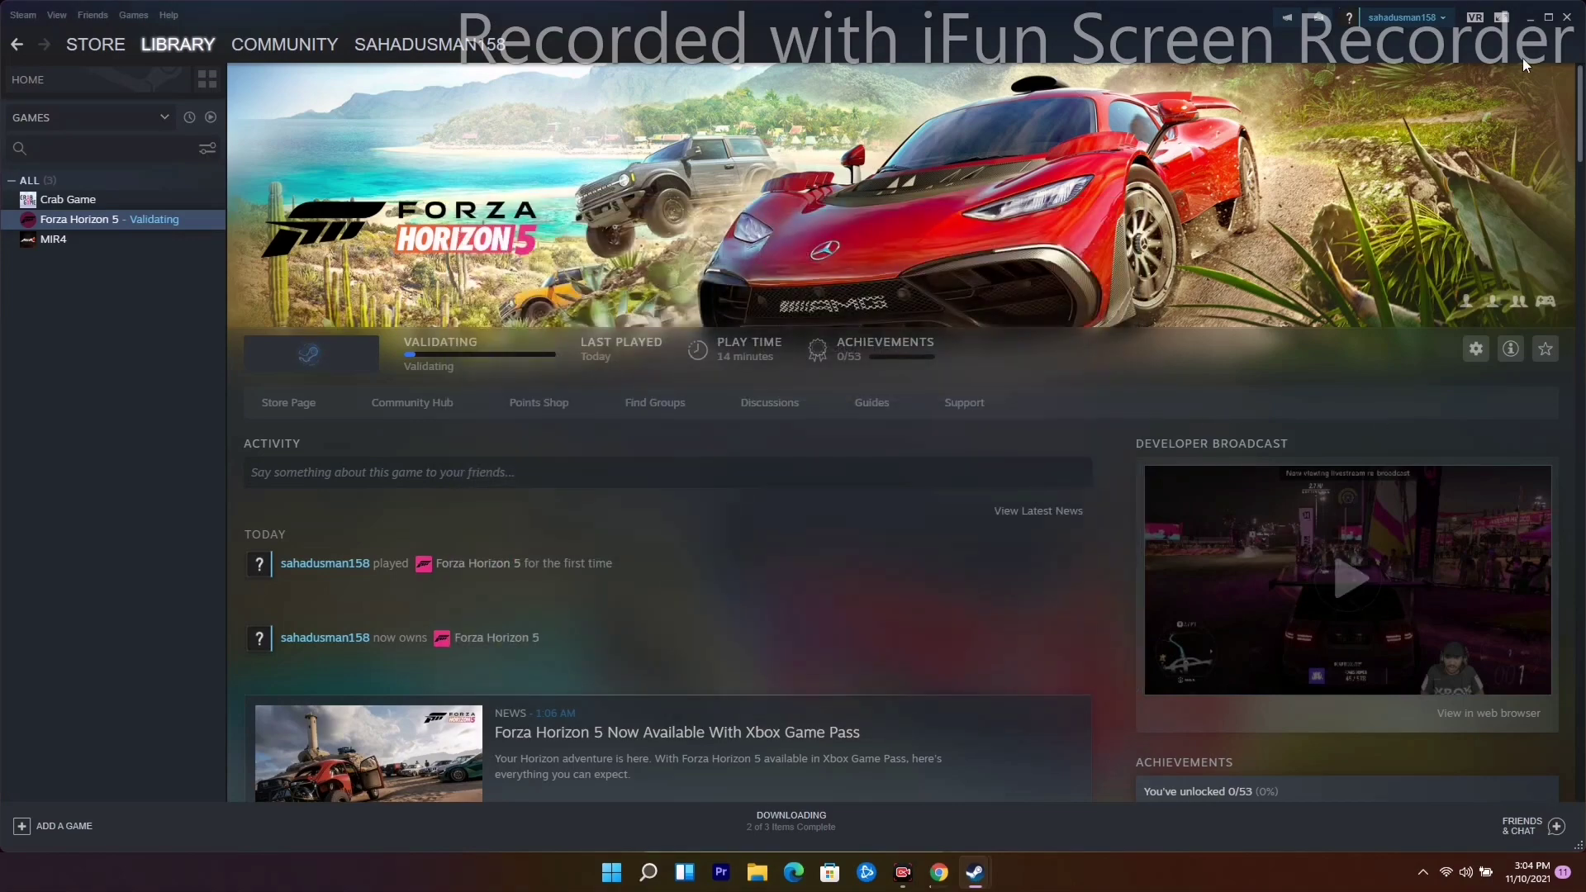
click(1530, 17)
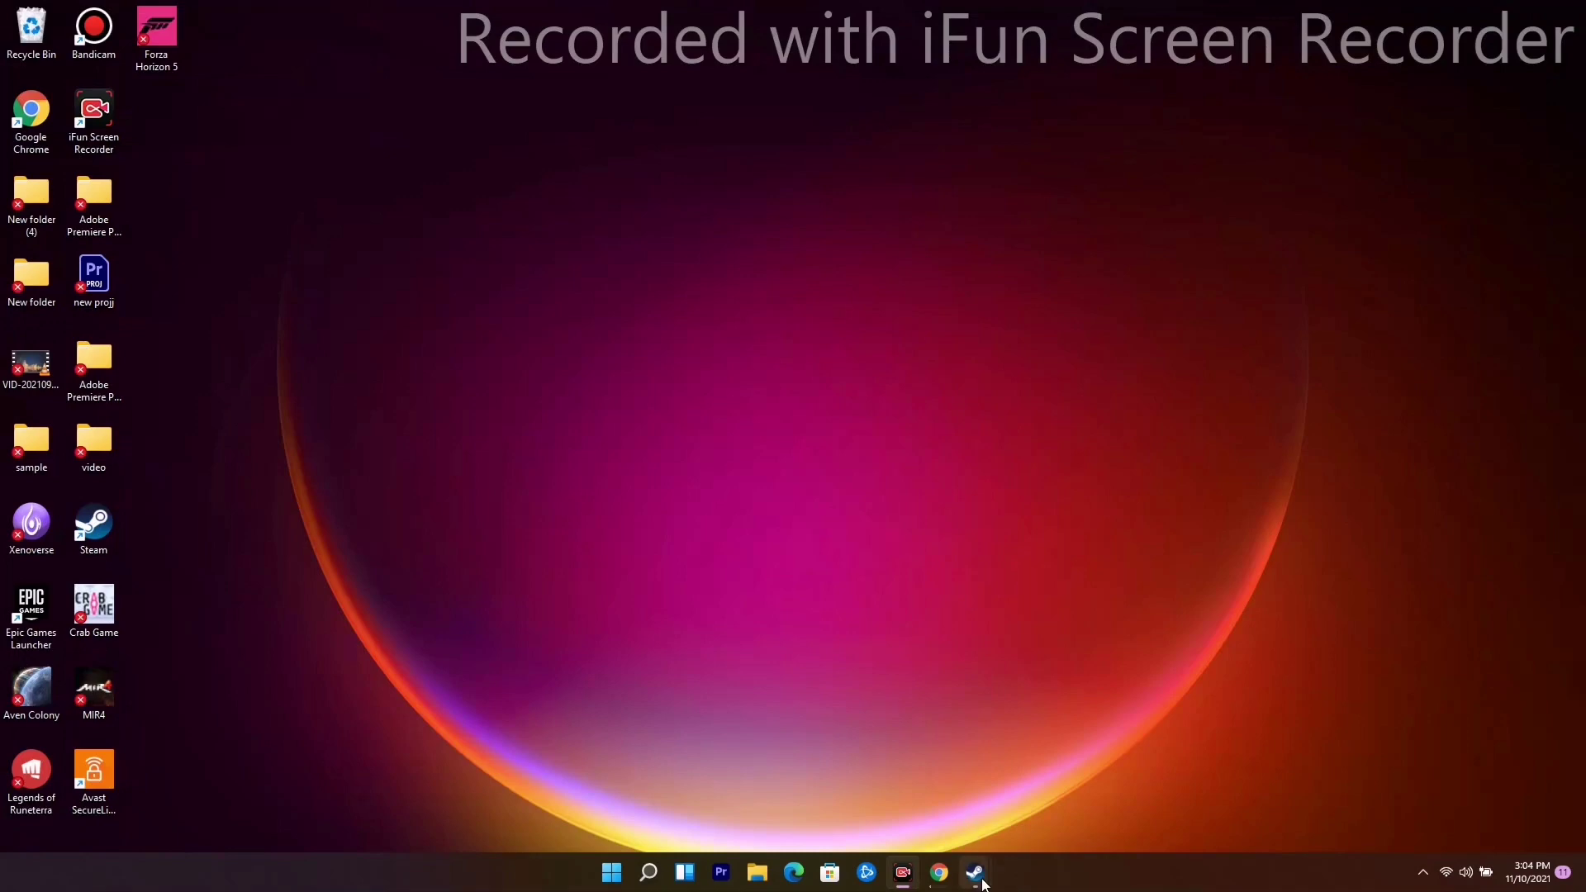
mouse_move(962, 865)
click(888, 811)
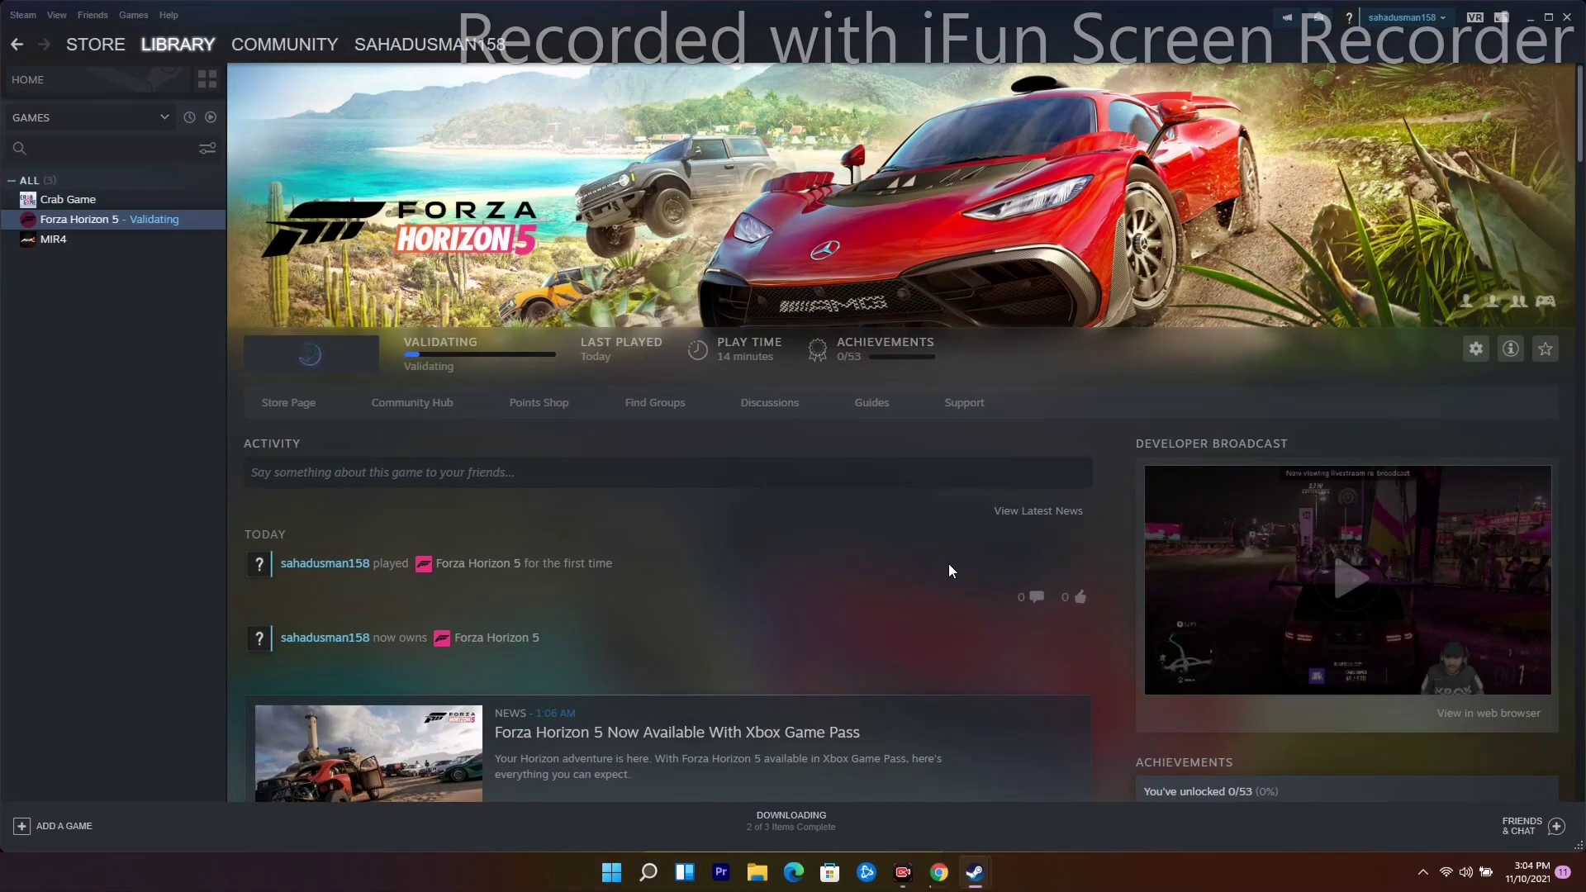
scroll(879, 537, down, 8)
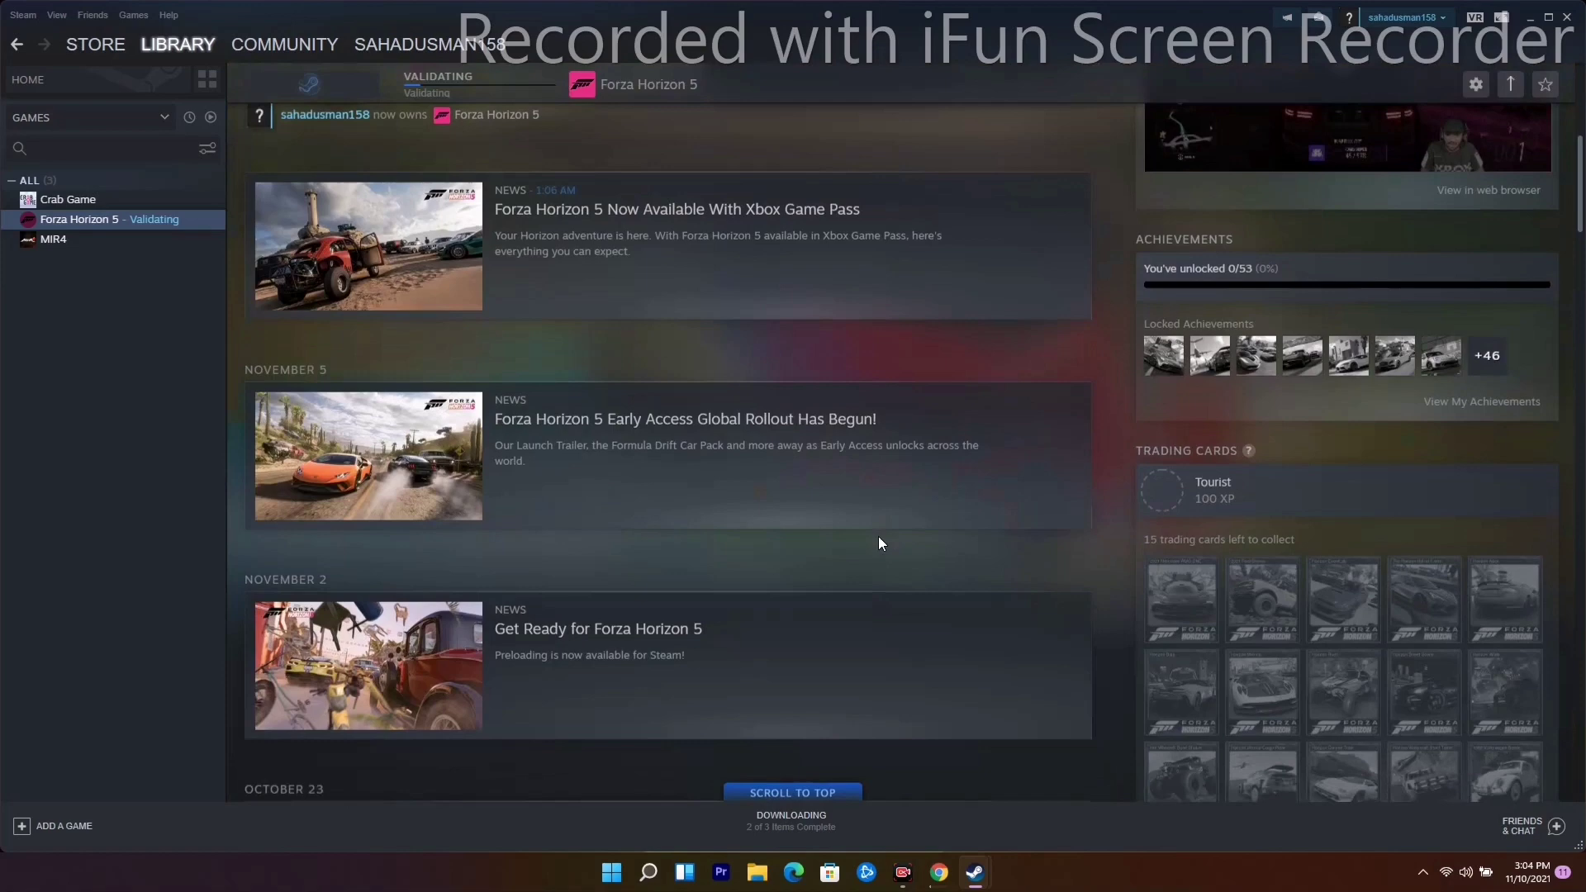